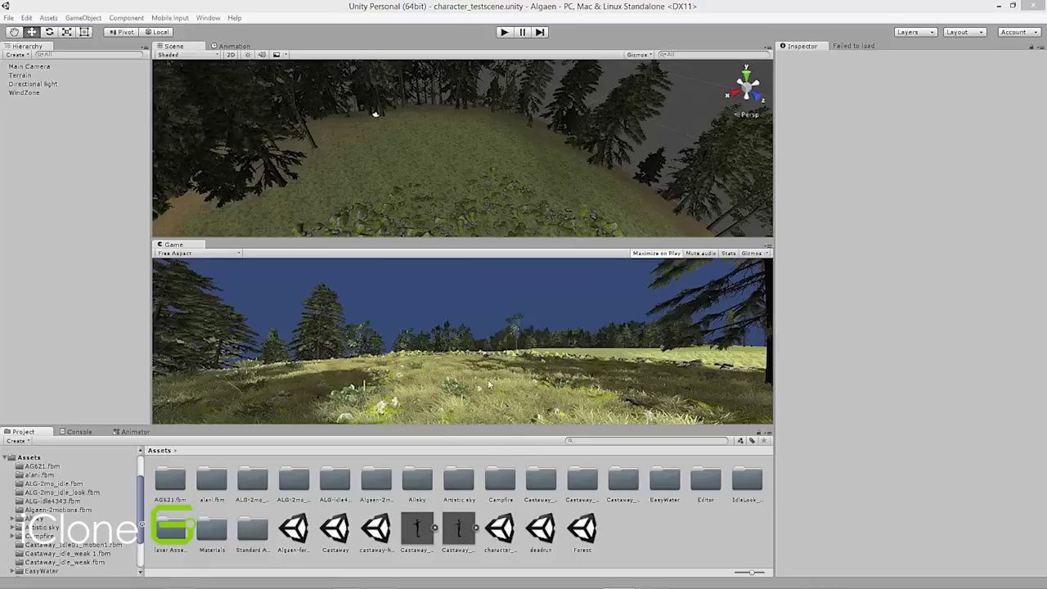
Step: Expand Castaway_idle_weak and preview its idle_weak clip (length 9.833, Loop Time and Loop Pose on)
click(460, 529)
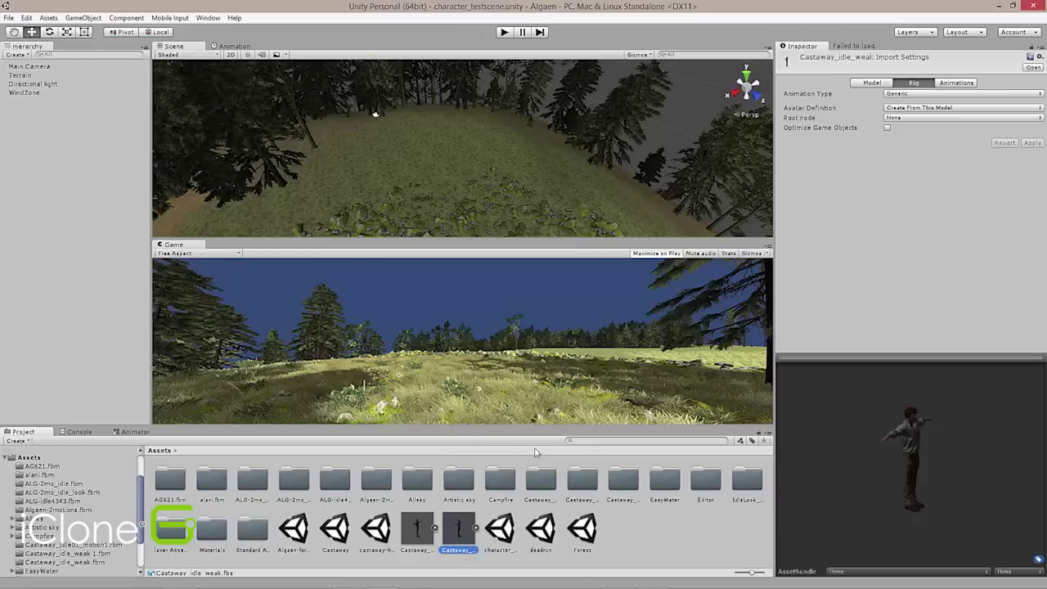
click(477, 529)
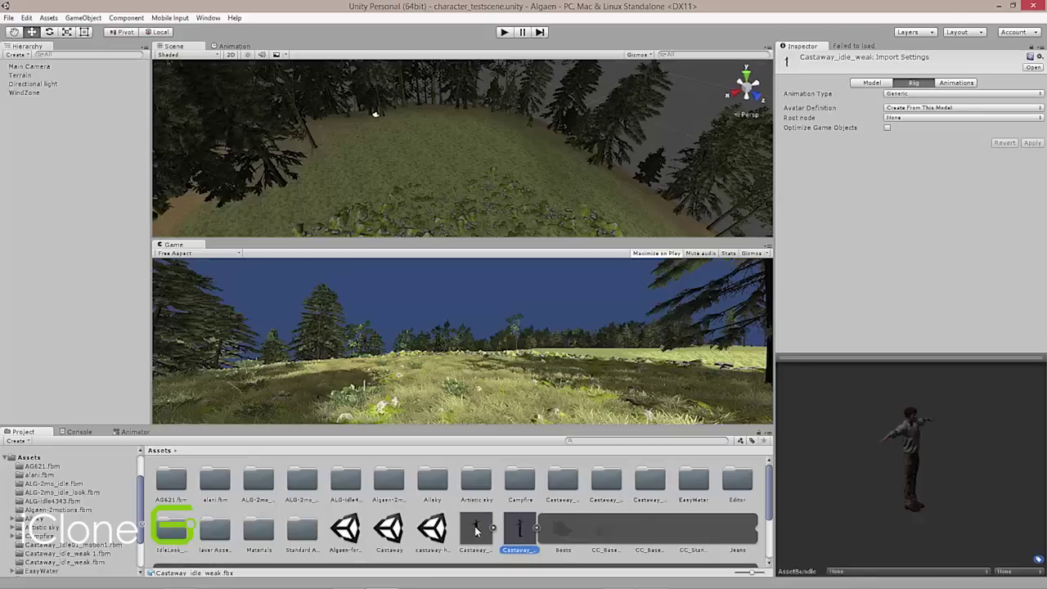
mouse_move(769, 478)
mouse_down()
mouse_move(773, 503)
mouse_move(771, 481)
mouse_move(776, 496)
mouse_up()
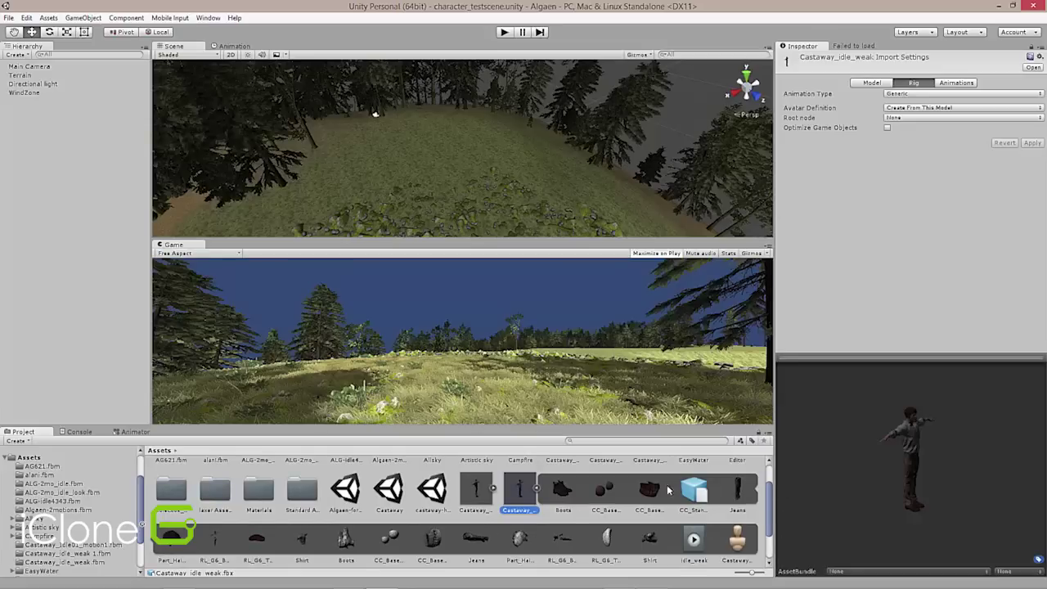
click(704, 547)
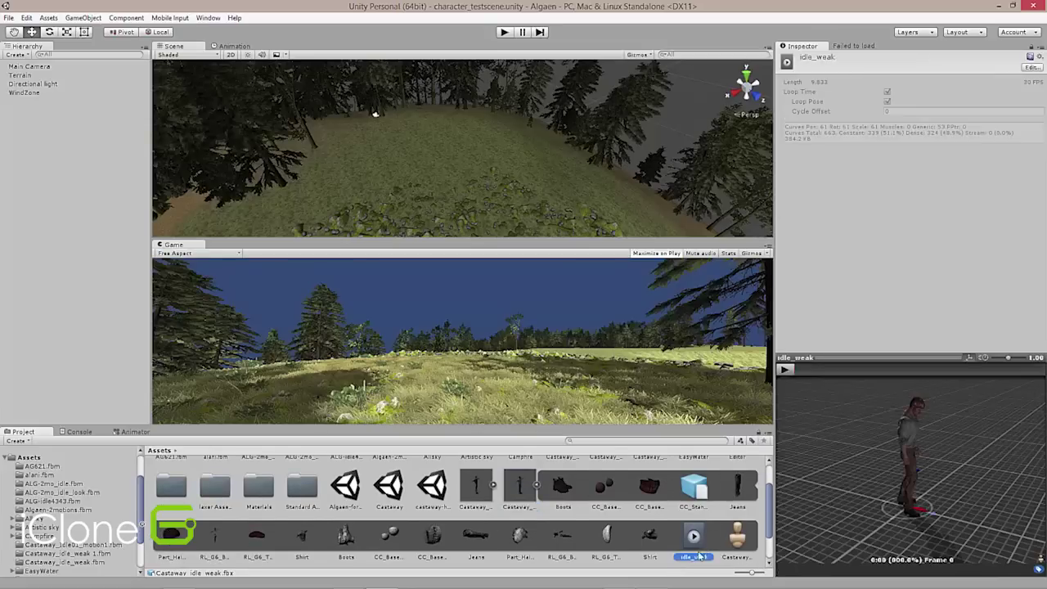
click(534, 486)
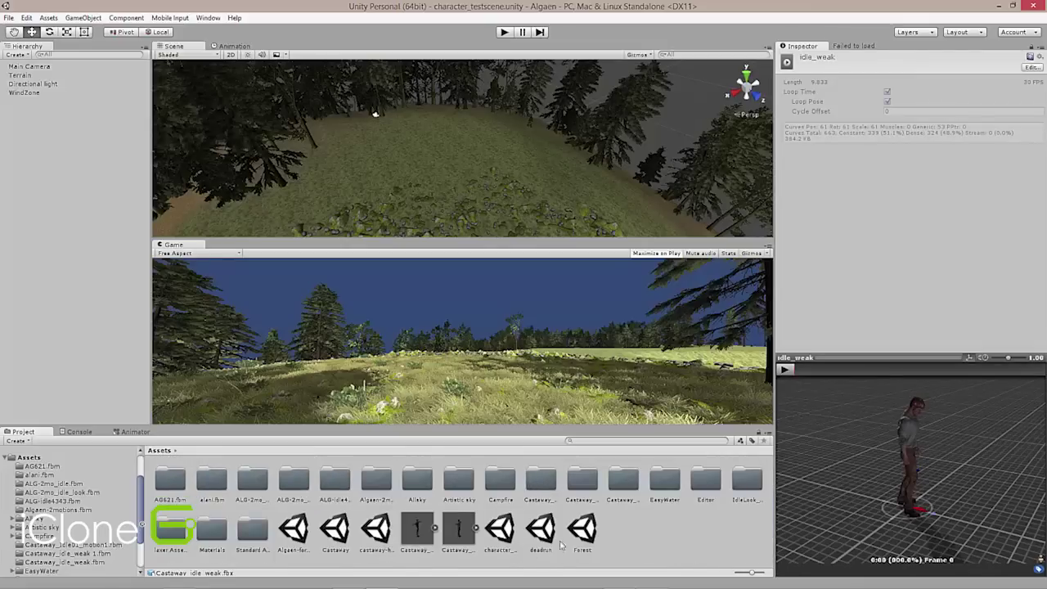
Step: Set the Castaway_idle_weak model's Rig Animation Type to Humanoid
click(459, 533)
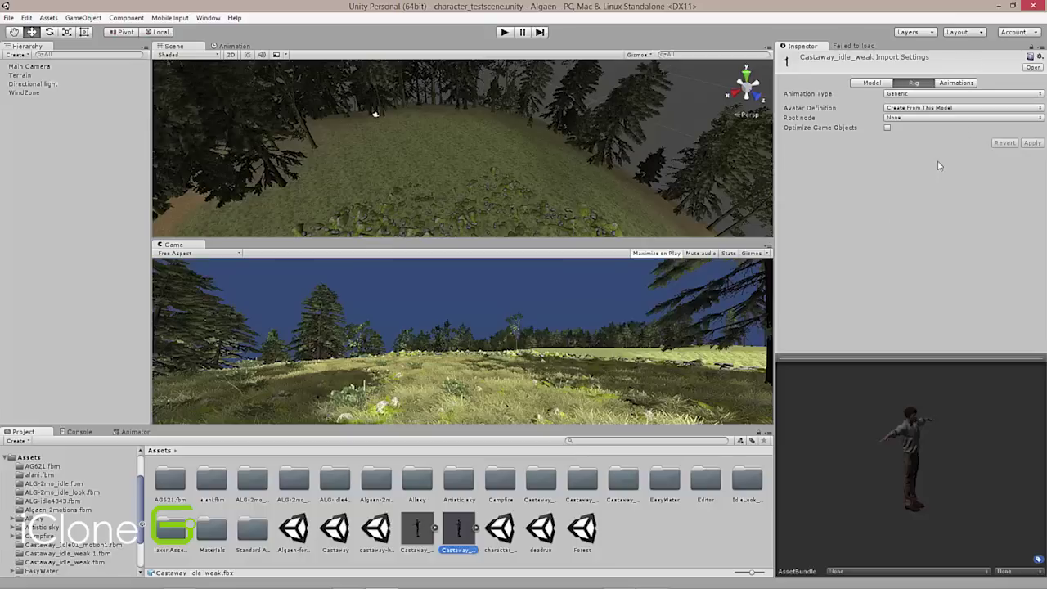
click(946, 95)
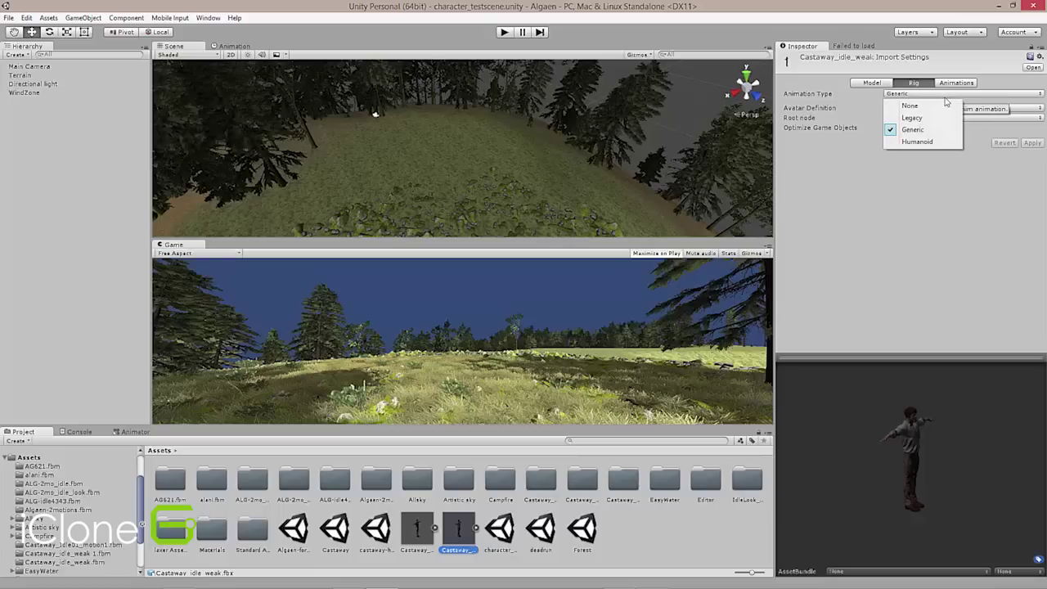
click(923, 143)
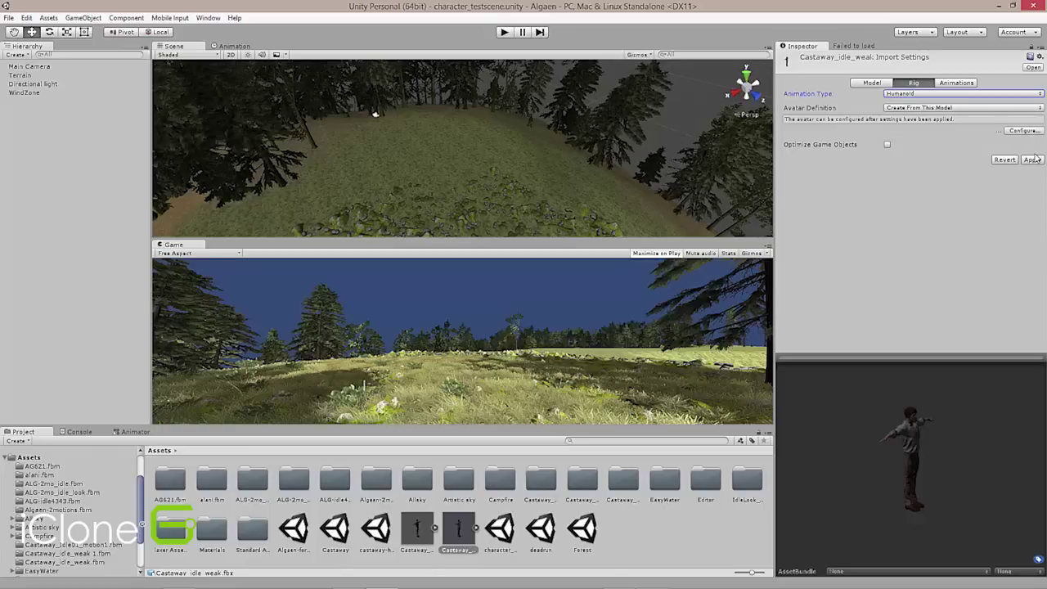
Step: Apply the pending Humanoid settings, confirm the avatar's bones are all mapped, and finish configuring
click(1023, 131)
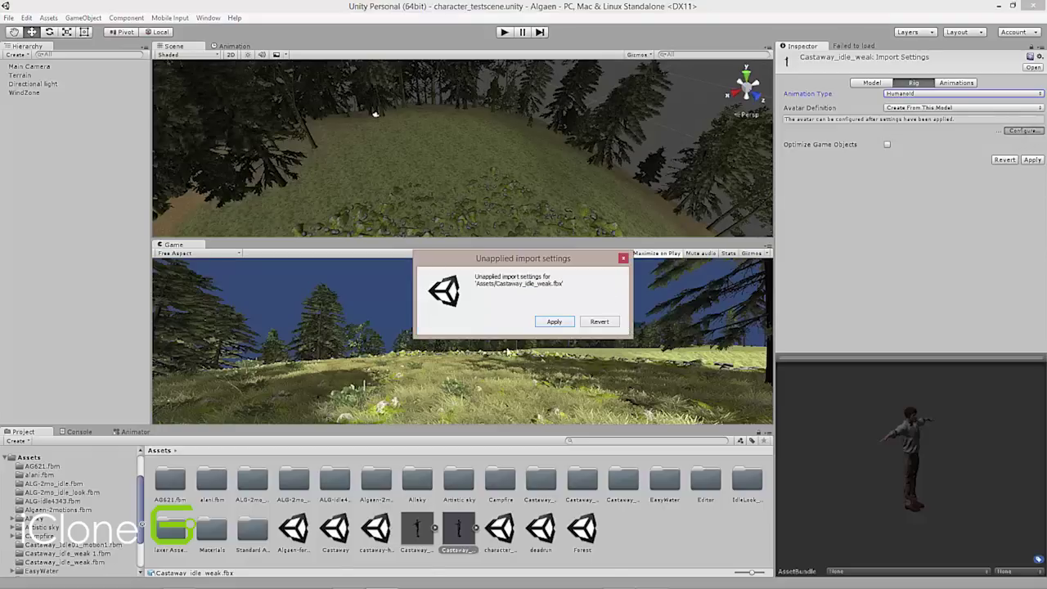
click(554, 322)
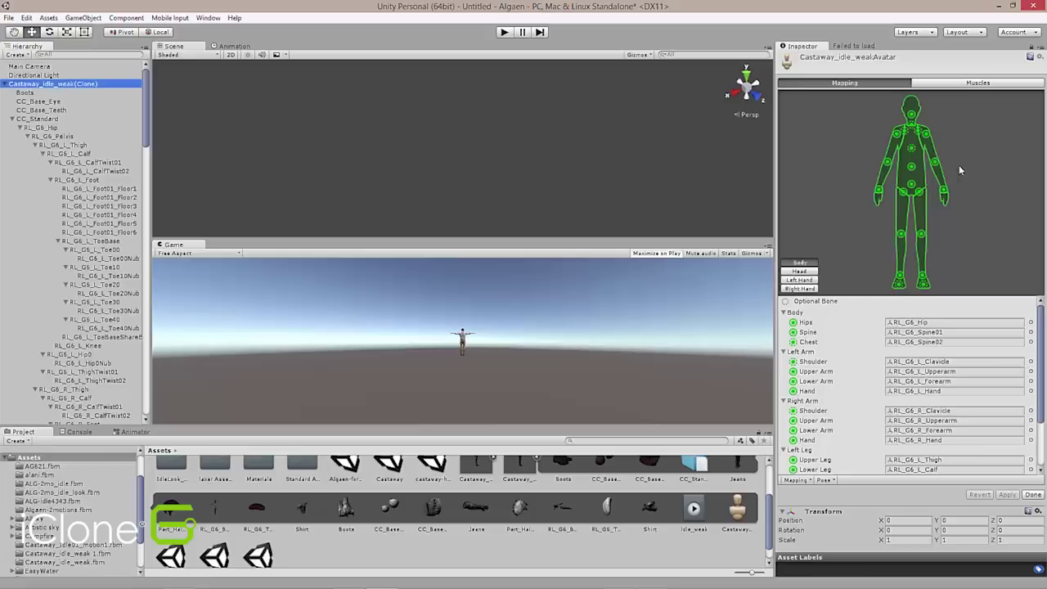
click(1032, 494)
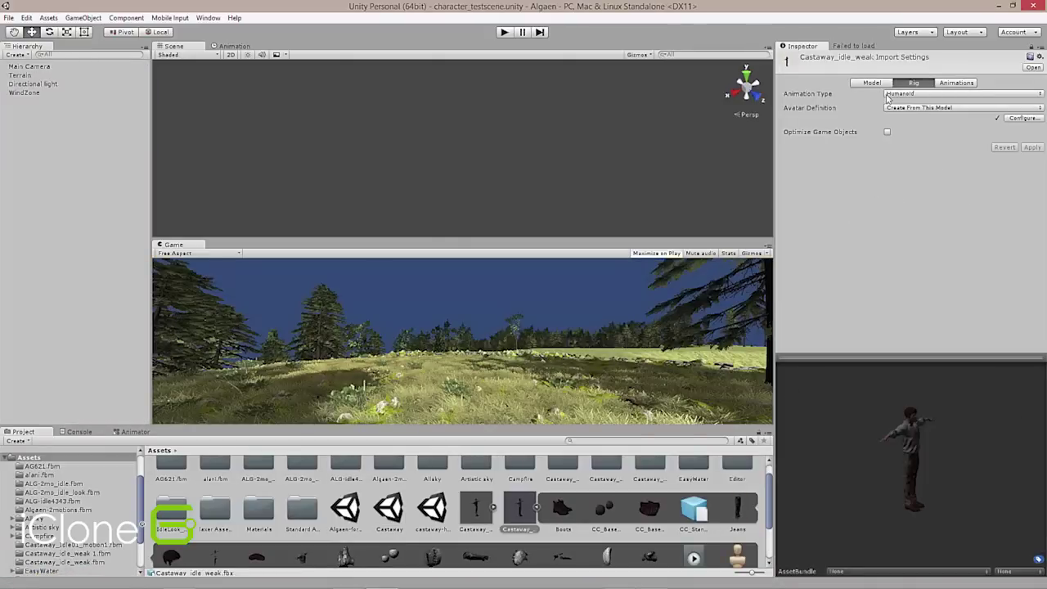
click(888, 95)
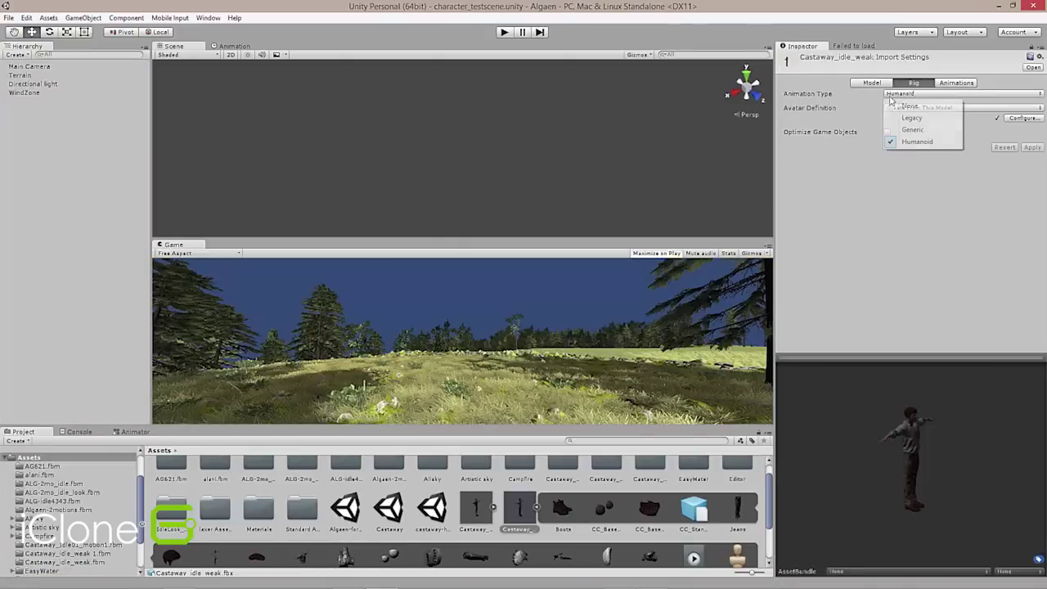
click(918, 142)
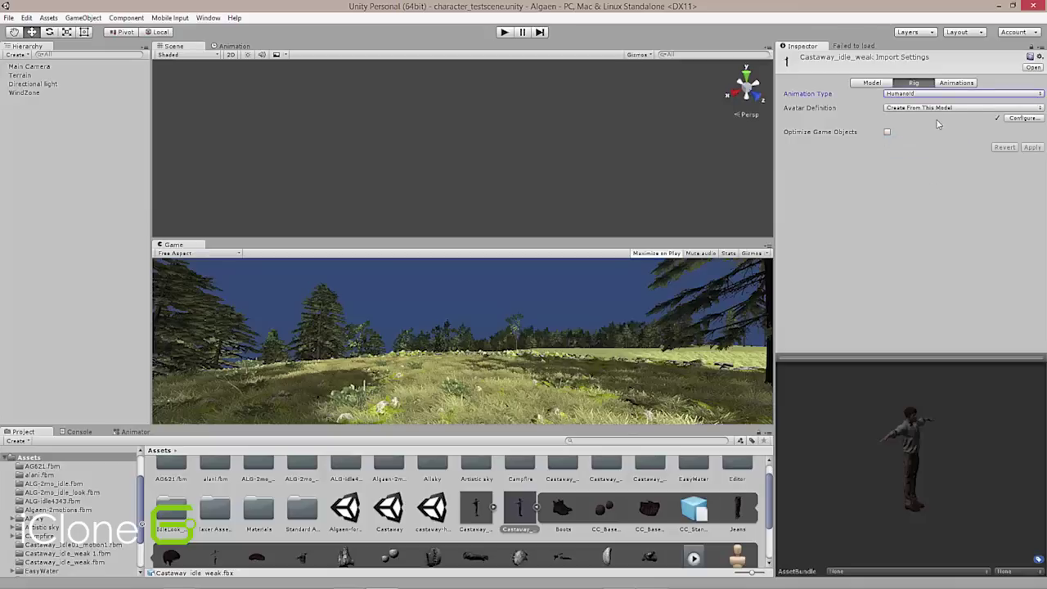
click(522, 511)
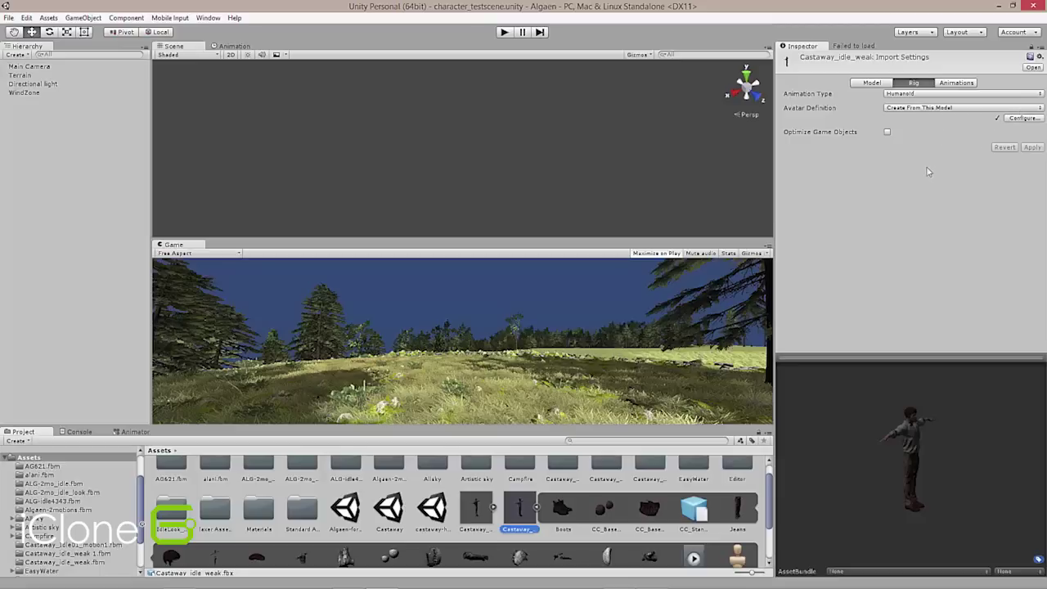
click(1001, 109)
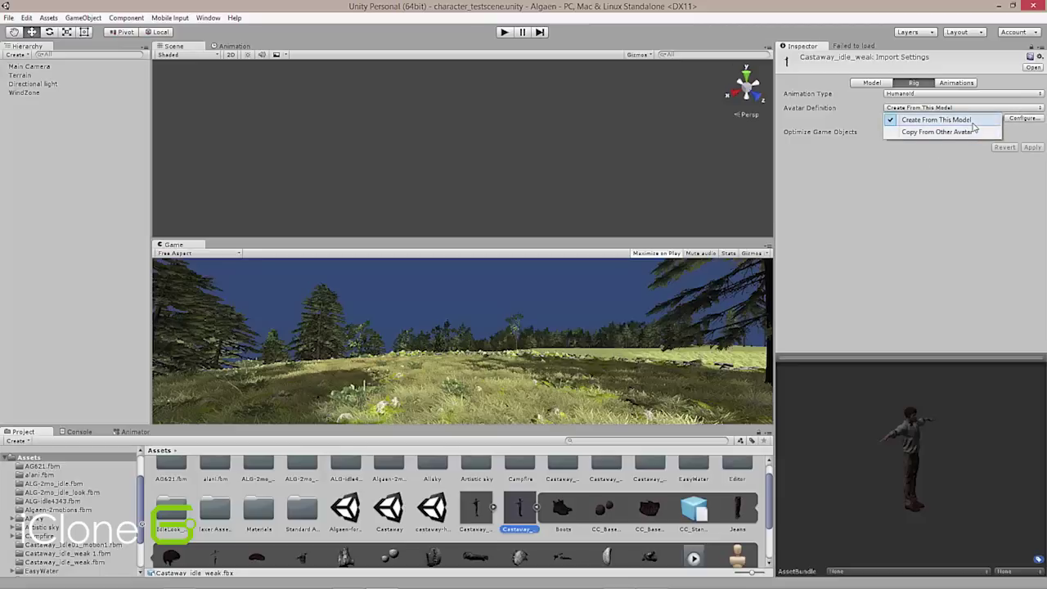
click(940, 119)
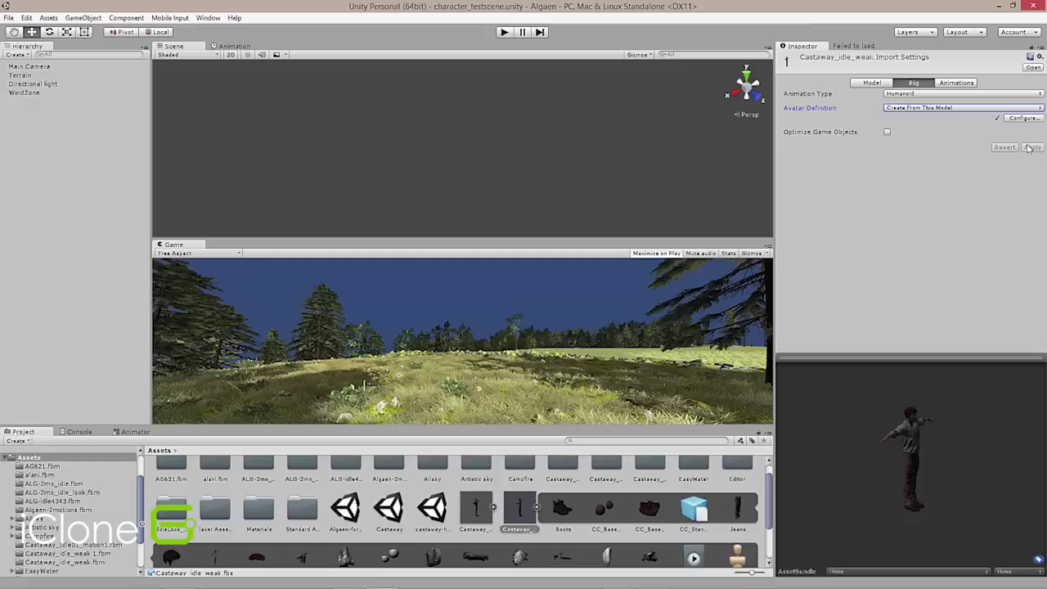
Step: Play and stop the idle_weak clip preview in the Animations import settings
click(954, 83)
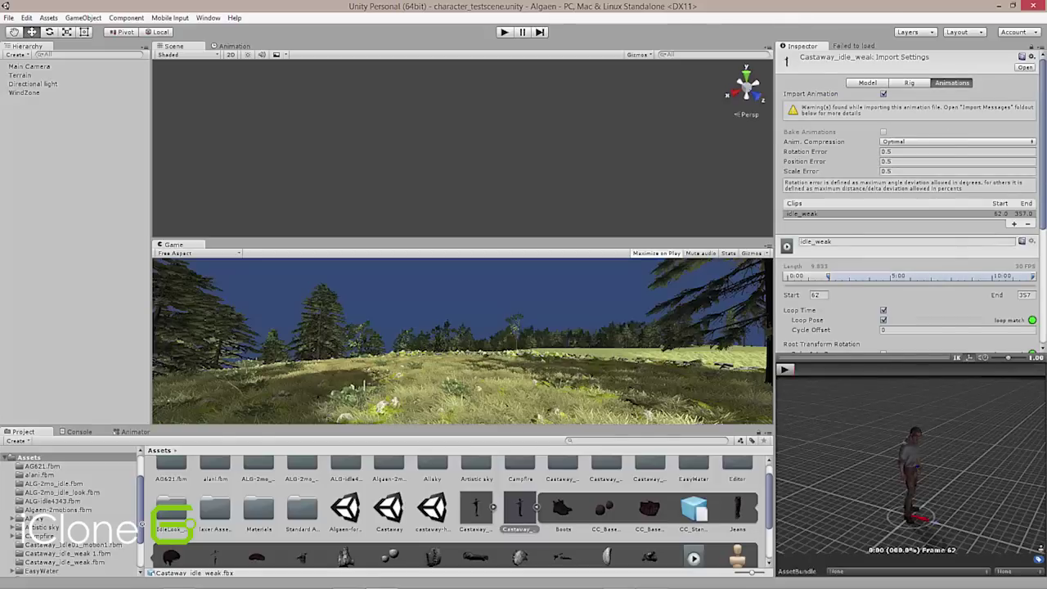
drag(1043, 174, 1042, 270)
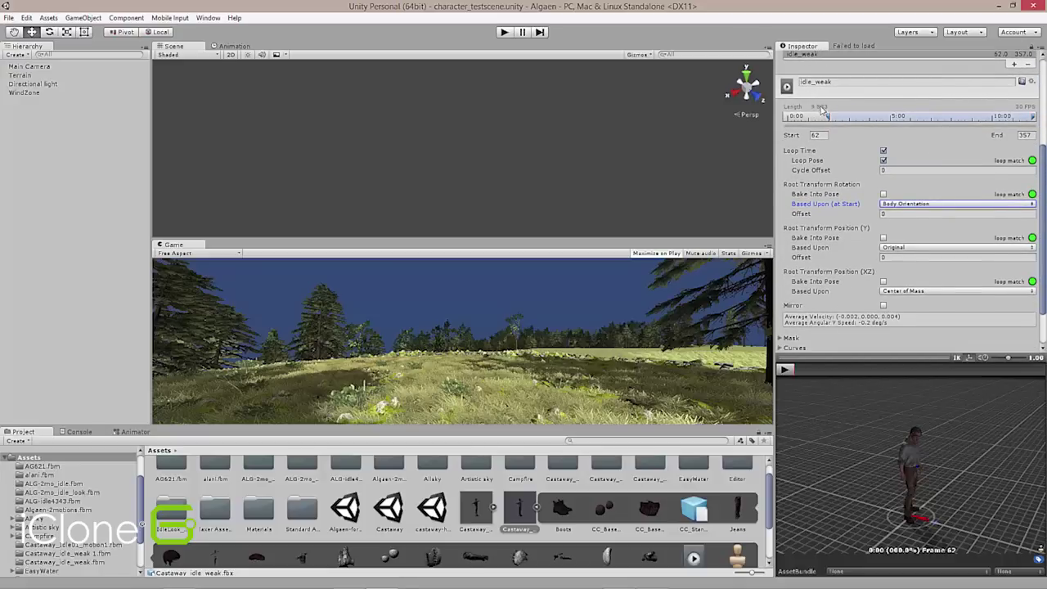
click(783, 368)
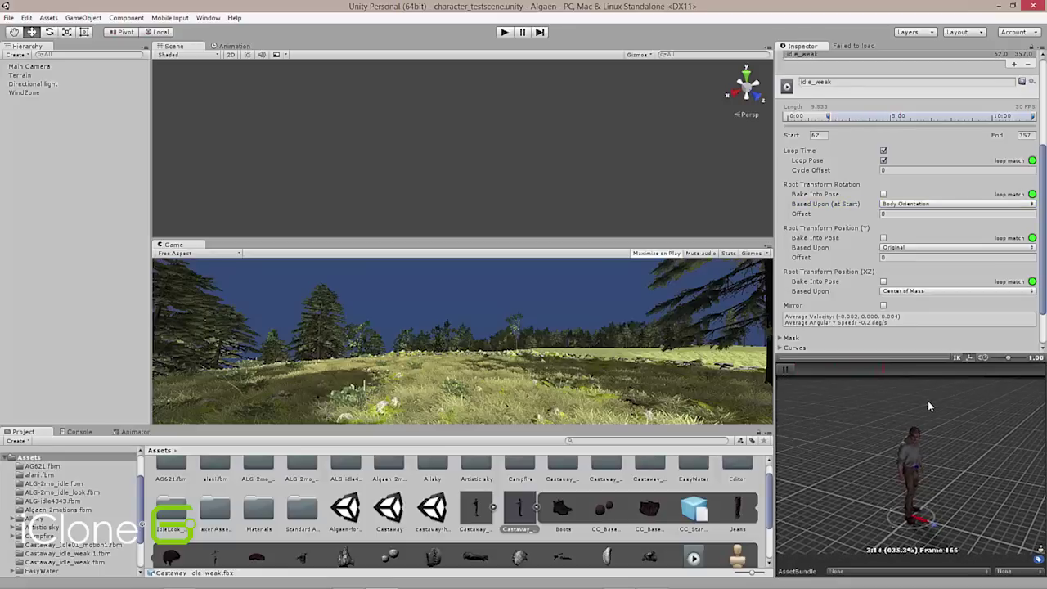
click(784, 370)
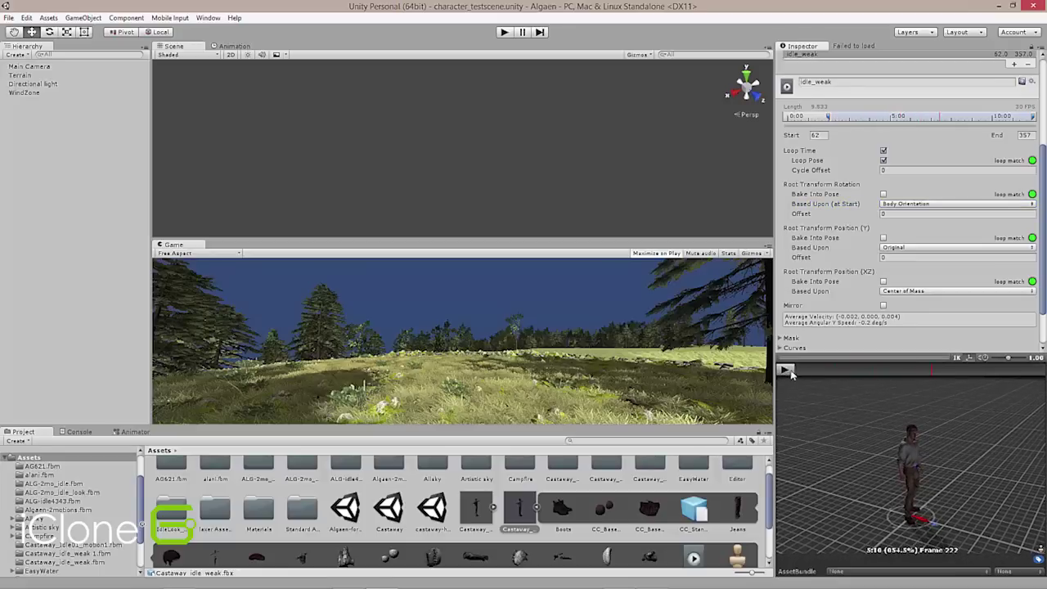
Step: Move the idle_weak Start marker back to frame 0, spanning 0 to 357 (length 11.900)
scroll(1042, 204, up, 2)
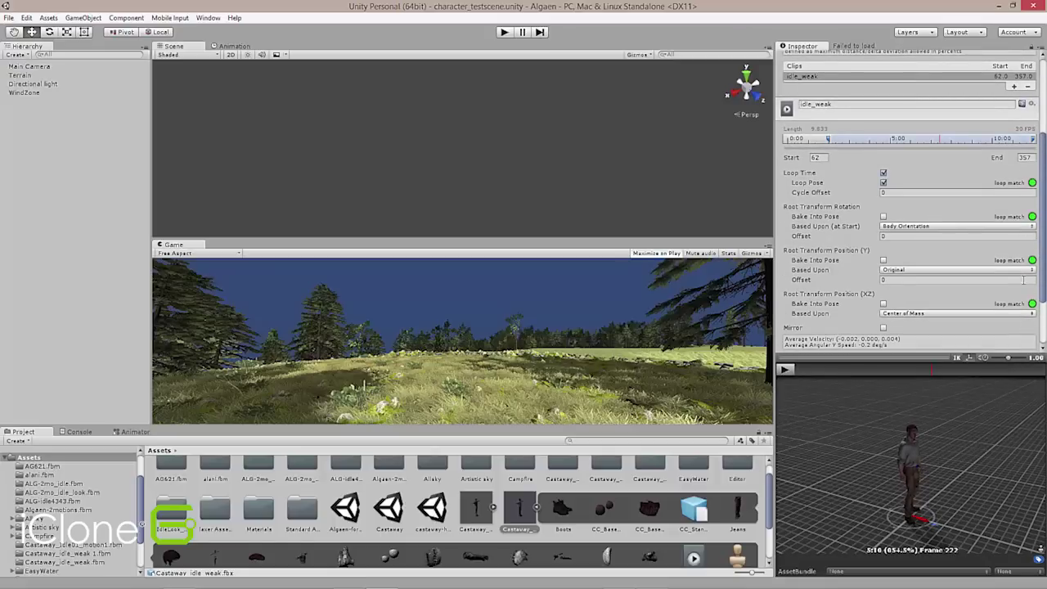
scroll(1042, 194, down, 2)
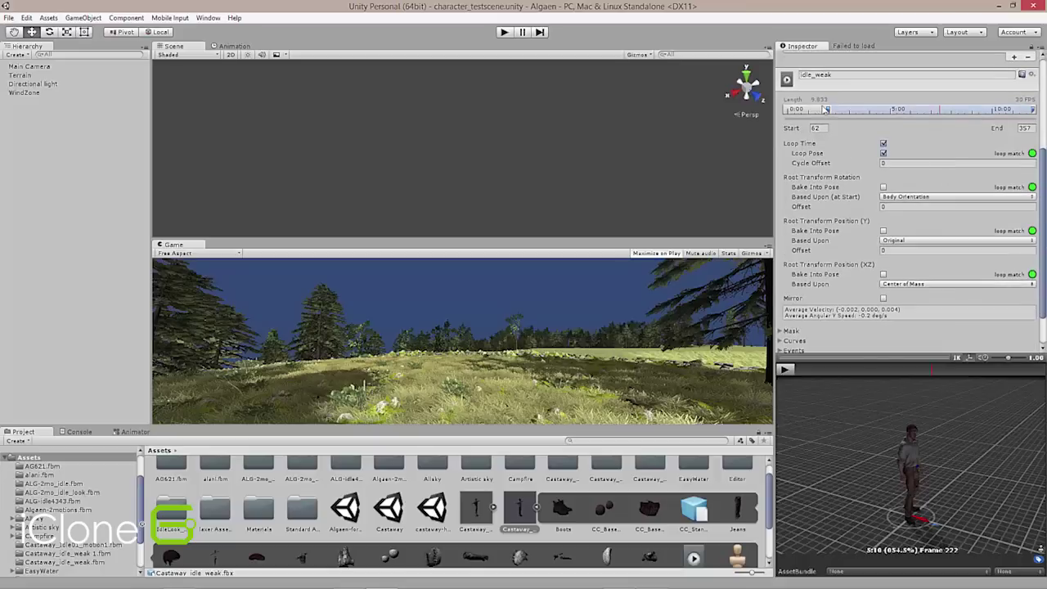
mouse_move(828, 109)
mouse_down()
mouse_move(787, 110)
mouse_move(781, 121)
mouse_up()
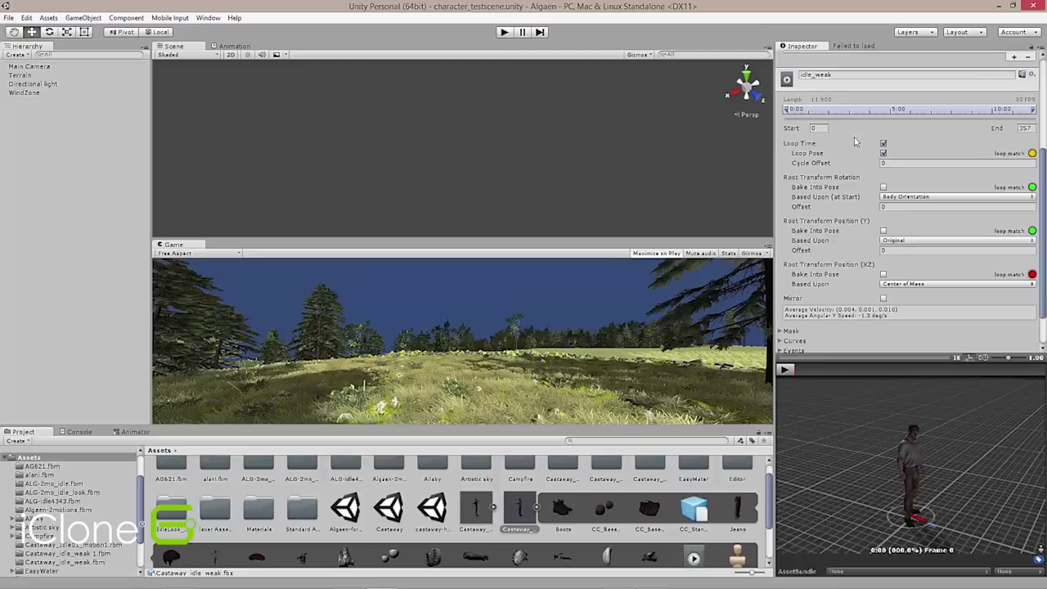
Step: Back in the Rig settings, dismiss the unapplied-settings prompt and reselect Humanoid animation type
scroll(941, 106, up, 5)
click(917, 82)
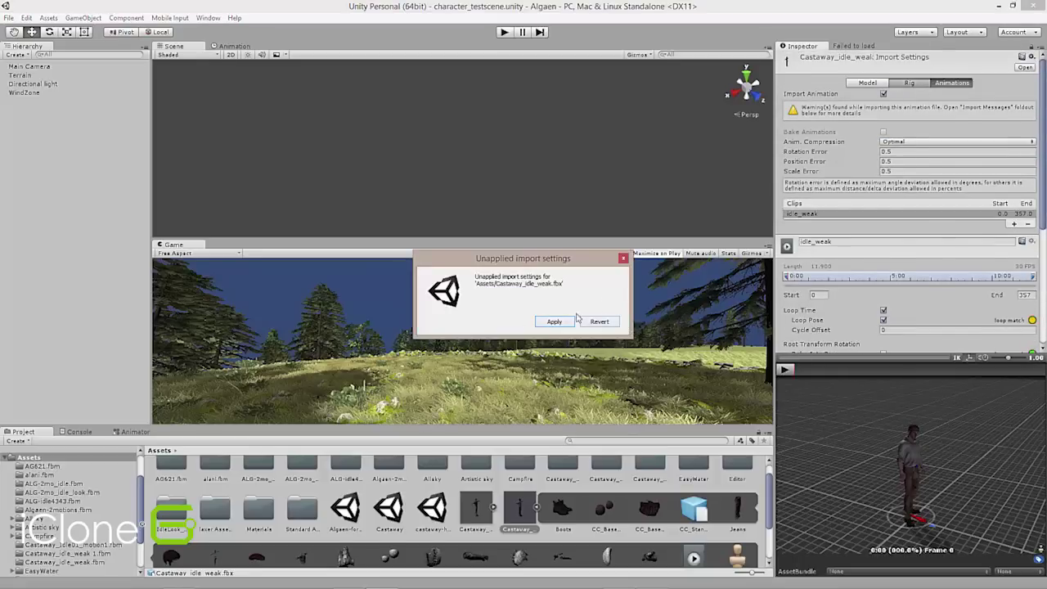
click(623, 257)
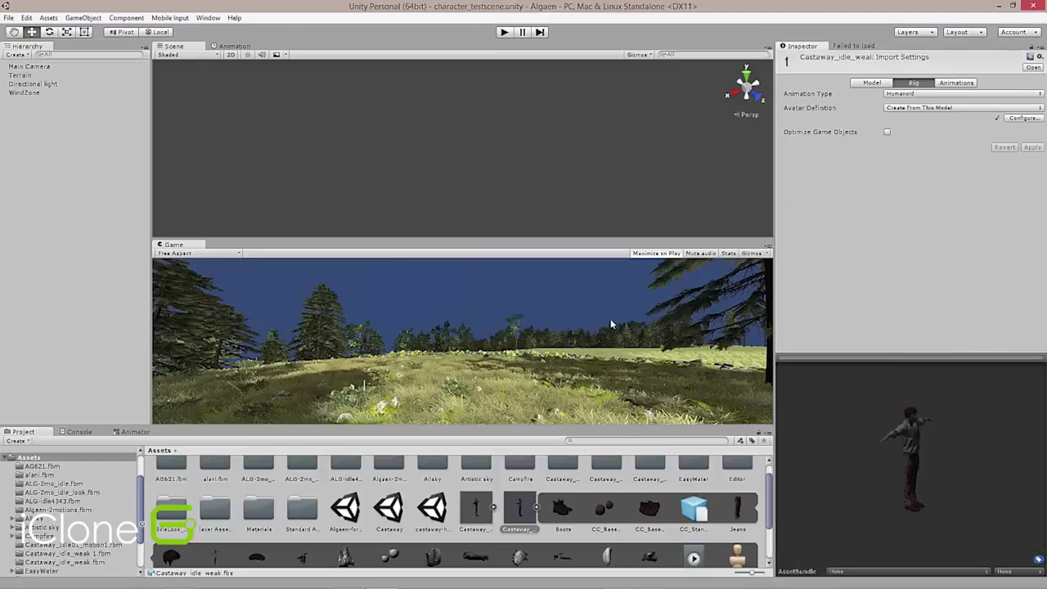
click(905, 96)
click(914, 143)
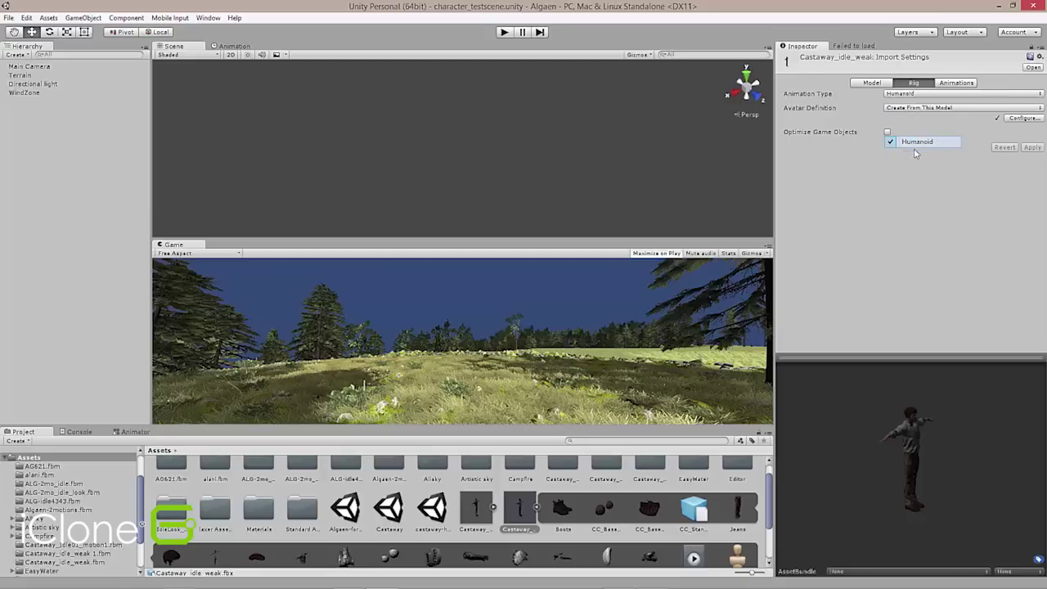
click(969, 217)
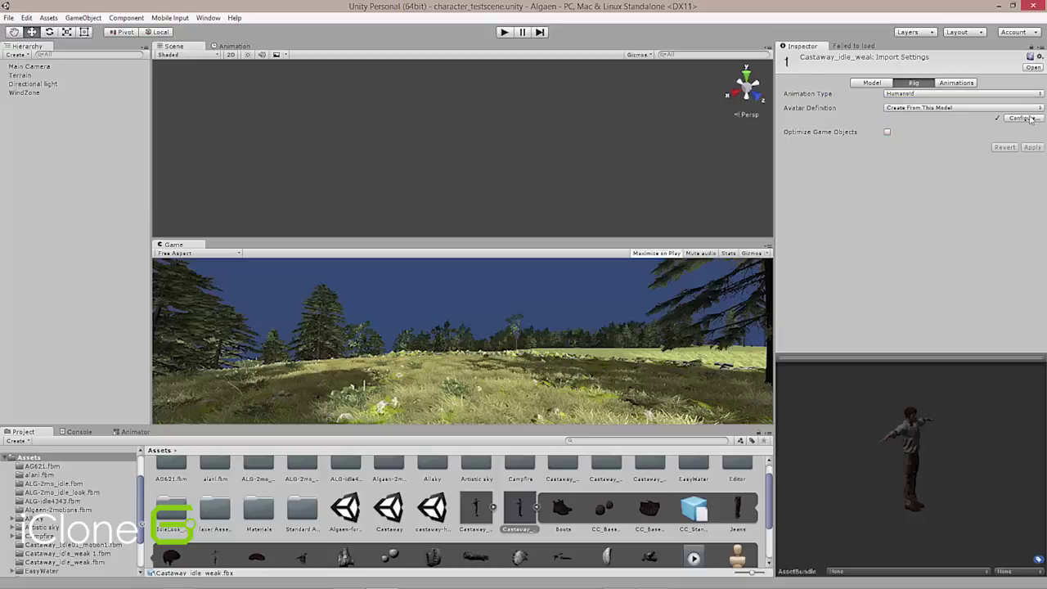
Step: In the Animations settings, drag the idle_weak clip Start to frame 0 again
click(957, 85)
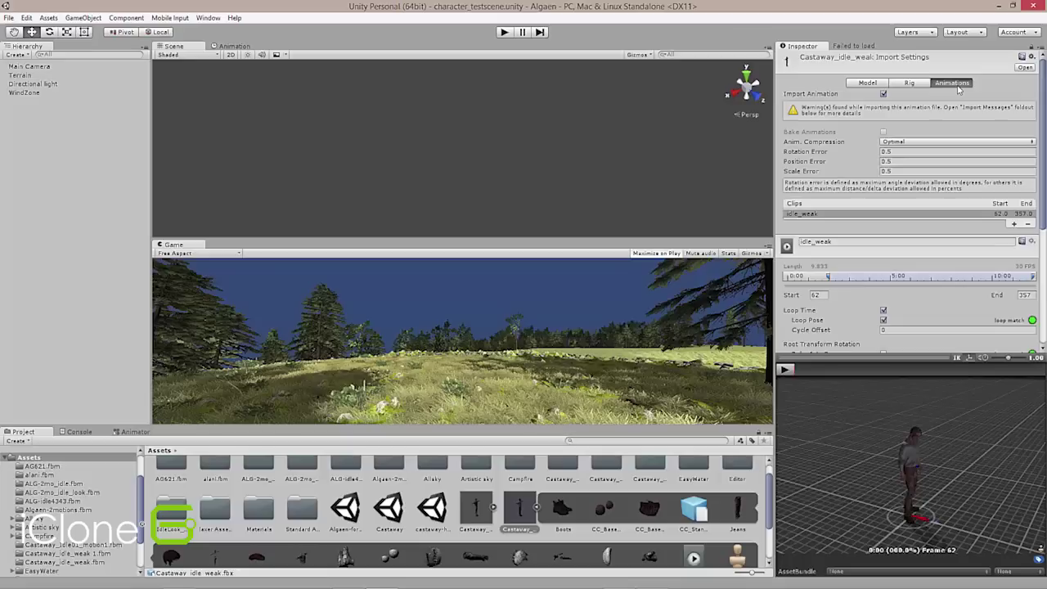
scroll(1044, 190, down, 5)
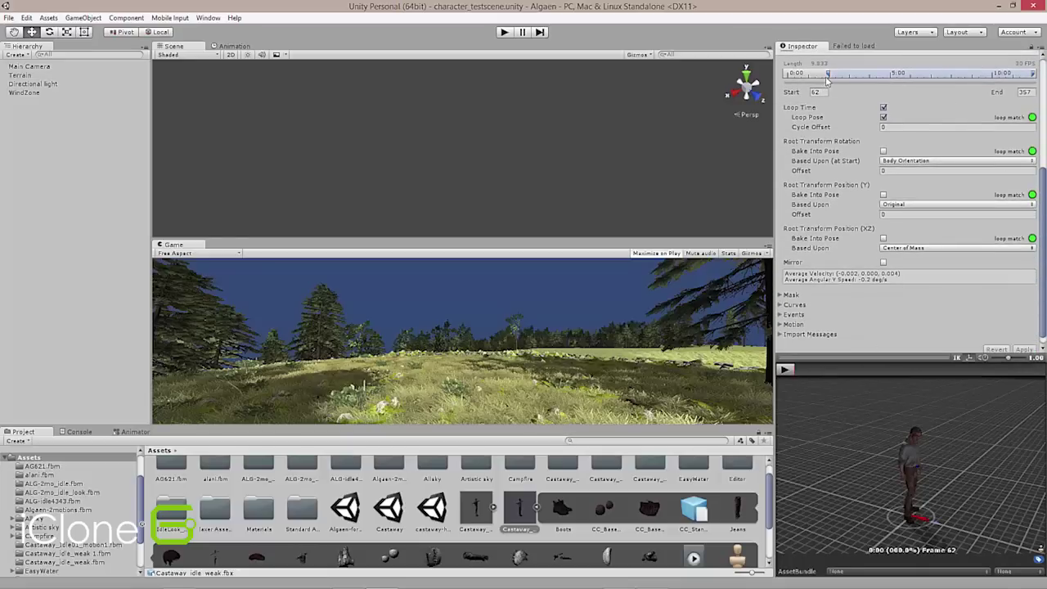
drag(828, 75, 783, 75)
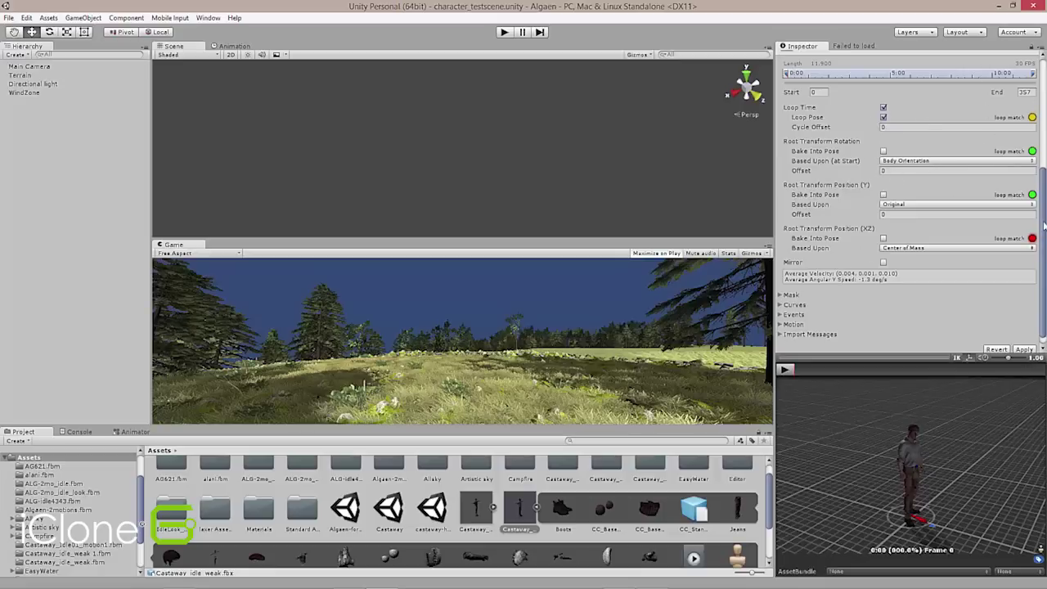
Step: Set the idle_weak clip Start to frame 61 and preview the looping motion
drag(1043, 225, 1039, 191)
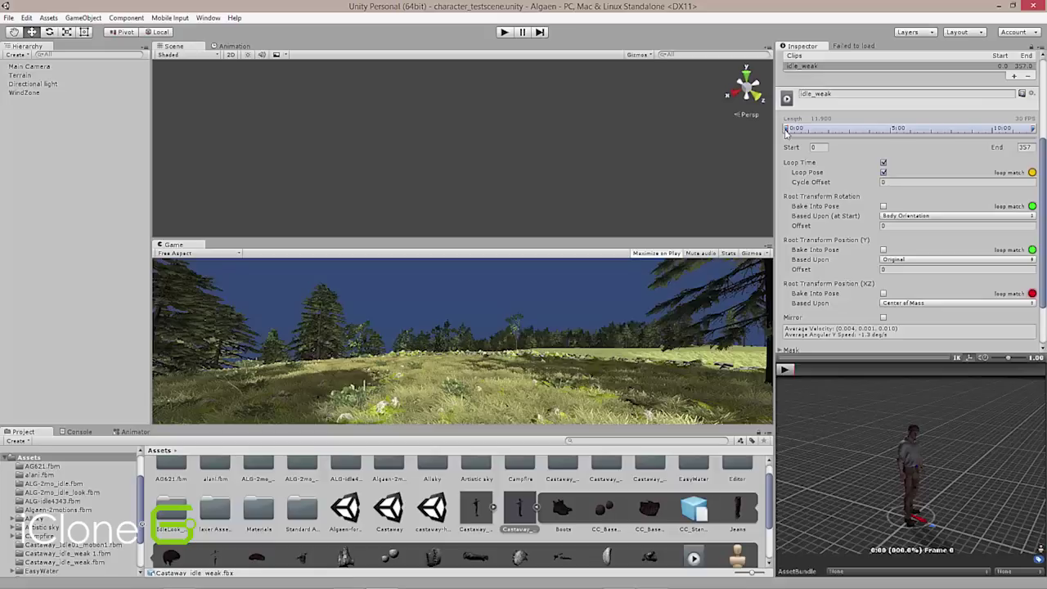
mouse_move(787, 134)
mouse_down()
mouse_move(850, 141)
mouse_move(814, 147)
mouse_move(832, 167)
mouse_move(834, 316)
mouse_move(827, 300)
mouse_up()
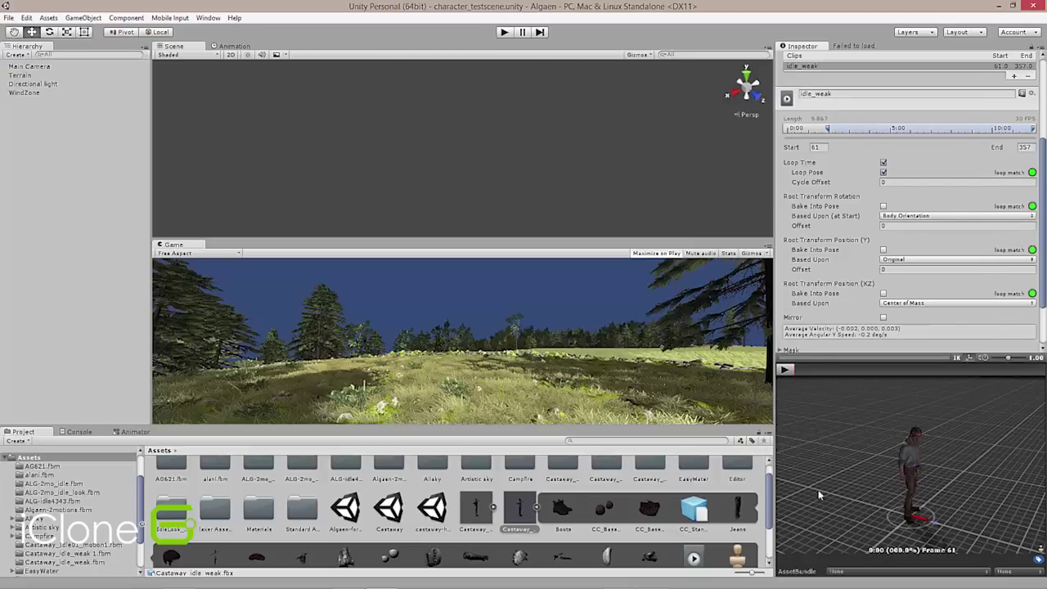
click(784, 370)
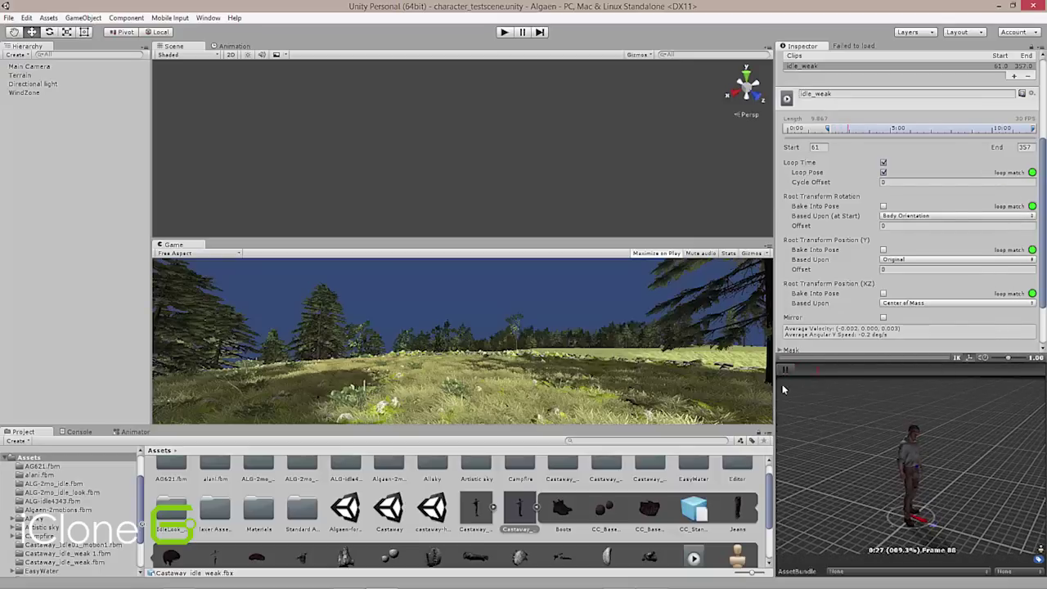
click(786, 371)
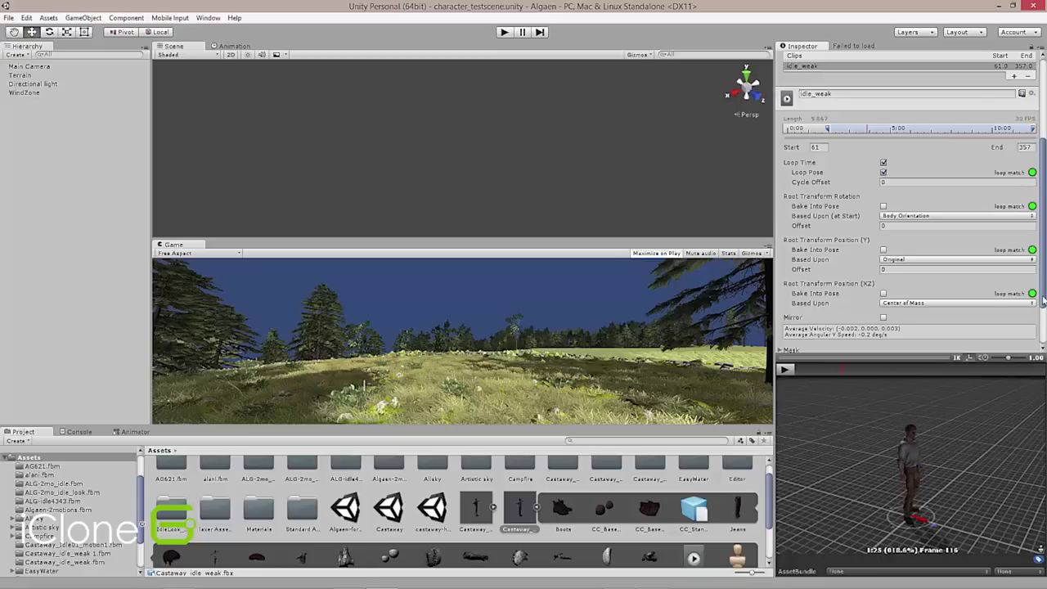
Step: Apply the trimmed 61–357 clip settings and clear the asset selection
drag(1042, 301, 1043, 347)
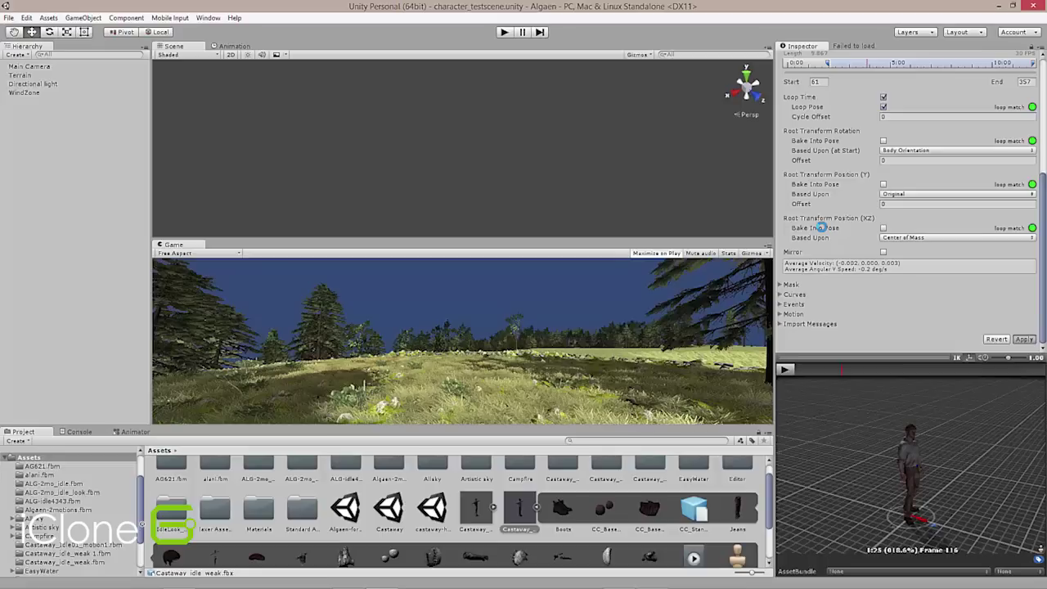
click(820, 227)
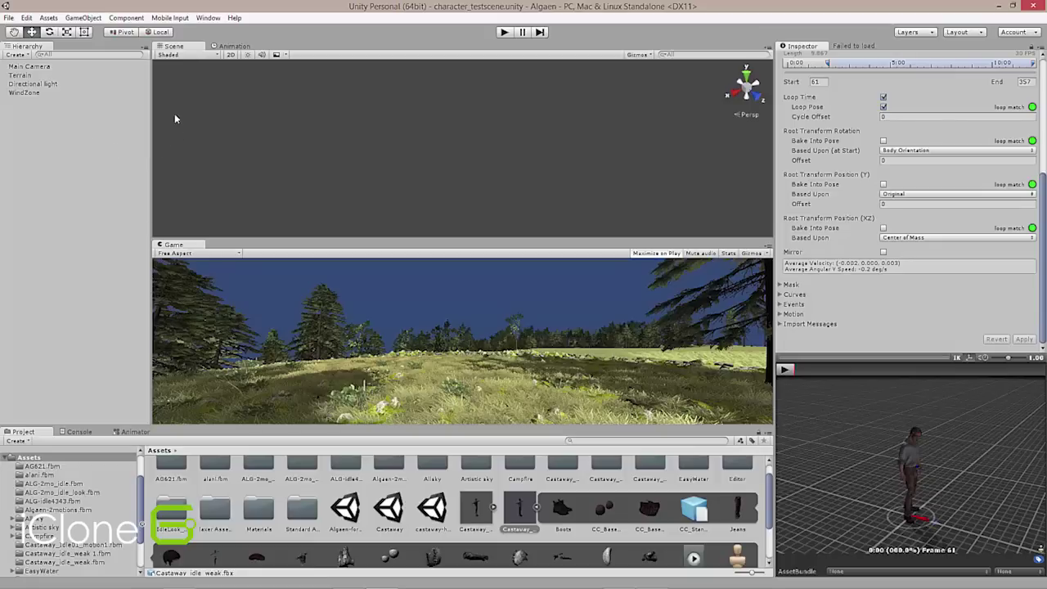
click(135, 143)
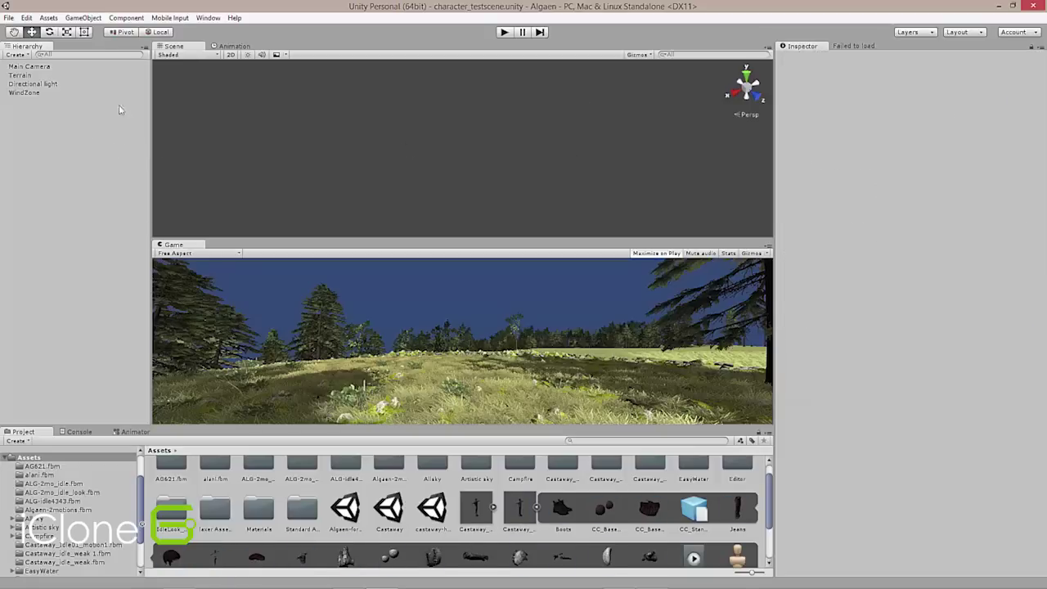
Step: Frame the Main Camera's forested hillside in the Scene view, leaving nothing selected
click(32, 67)
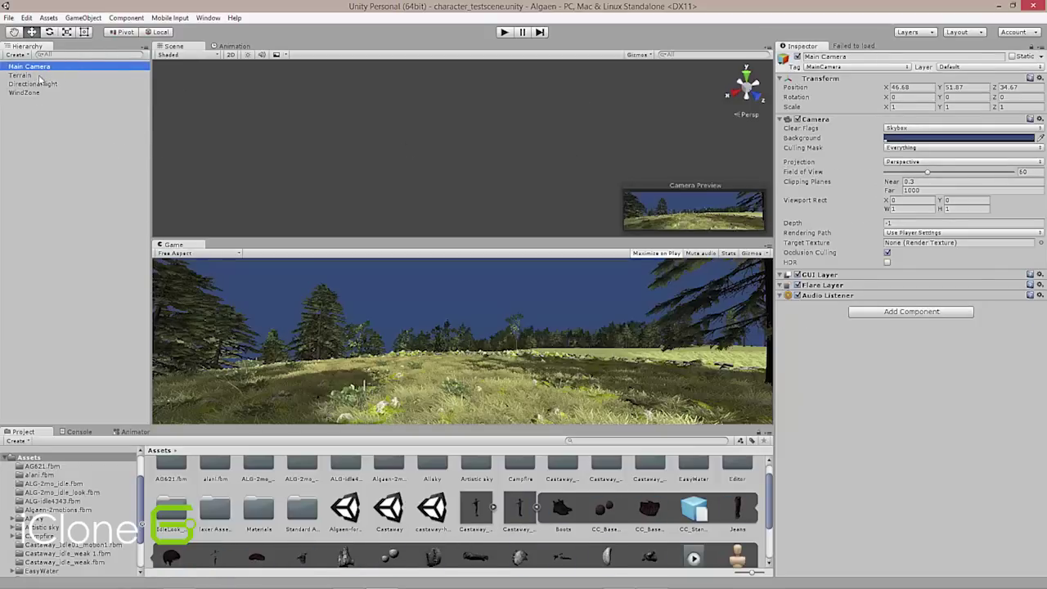
click(25, 139)
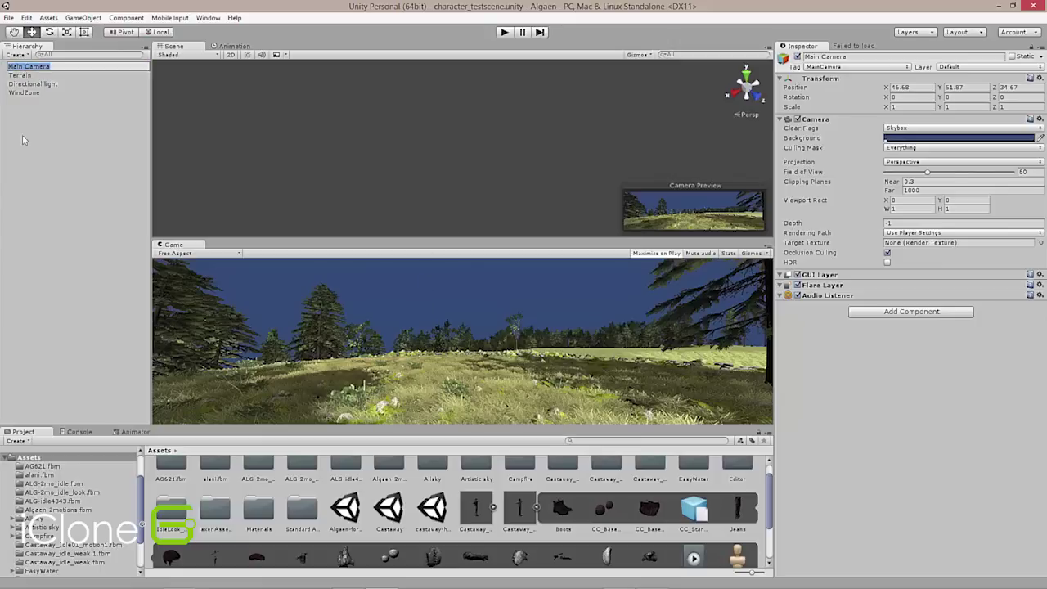
double_click(41, 68)
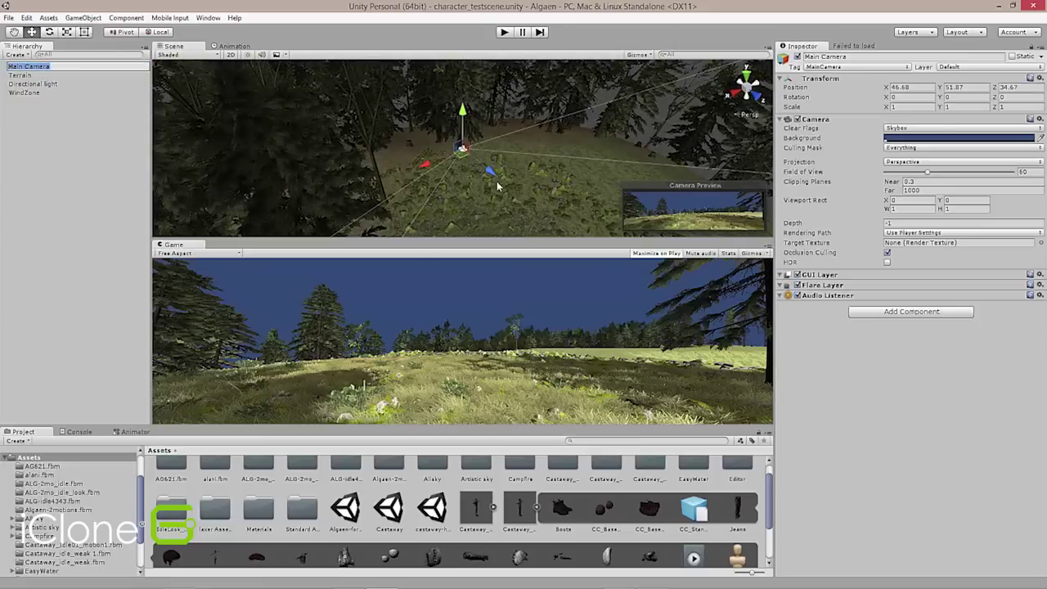
click(16, 153)
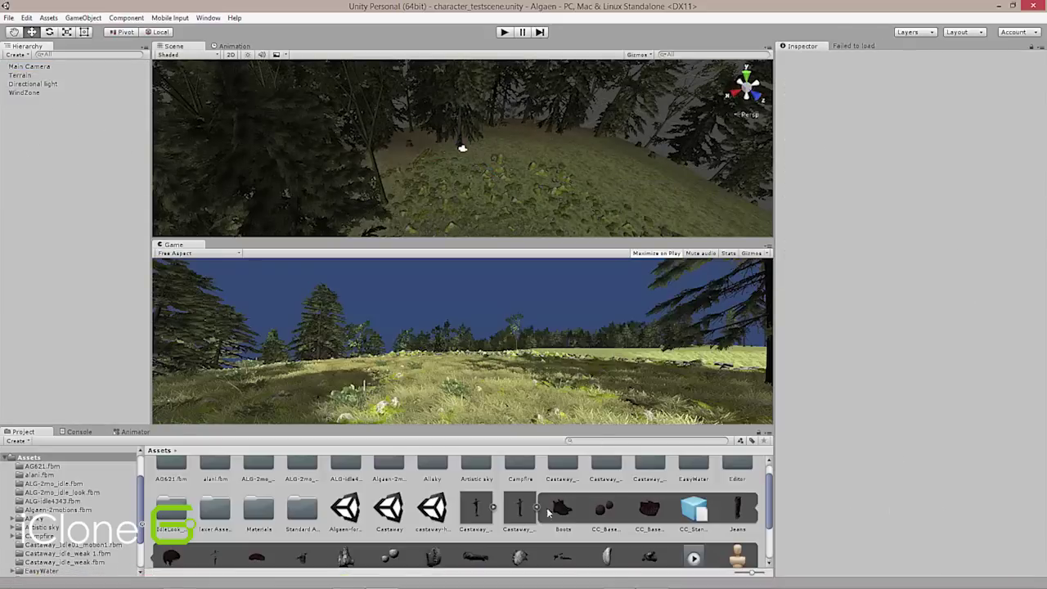
click(518, 508)
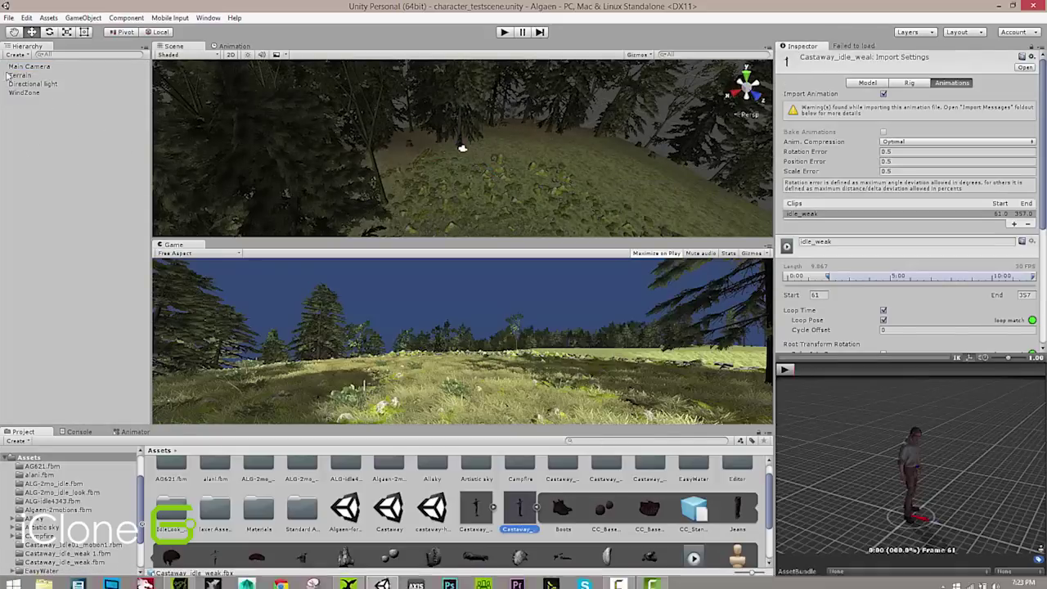
click(89, 139)
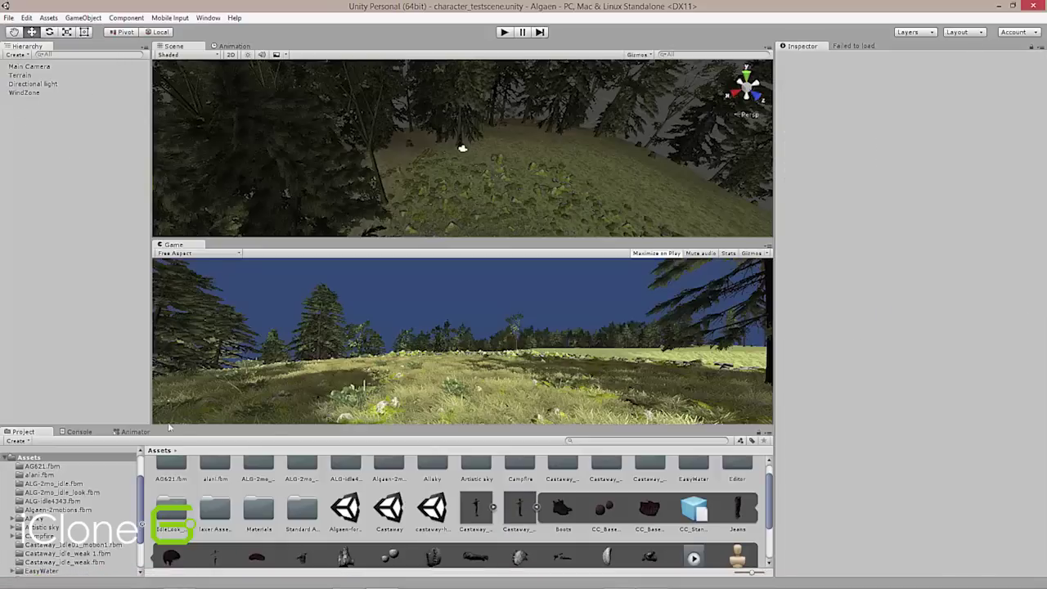
Step: Browse Standard Assets > Characters > ThirdPersonCharacter > Prefabs and select ThirdPersonController
scroll(274, 562, up, 1)
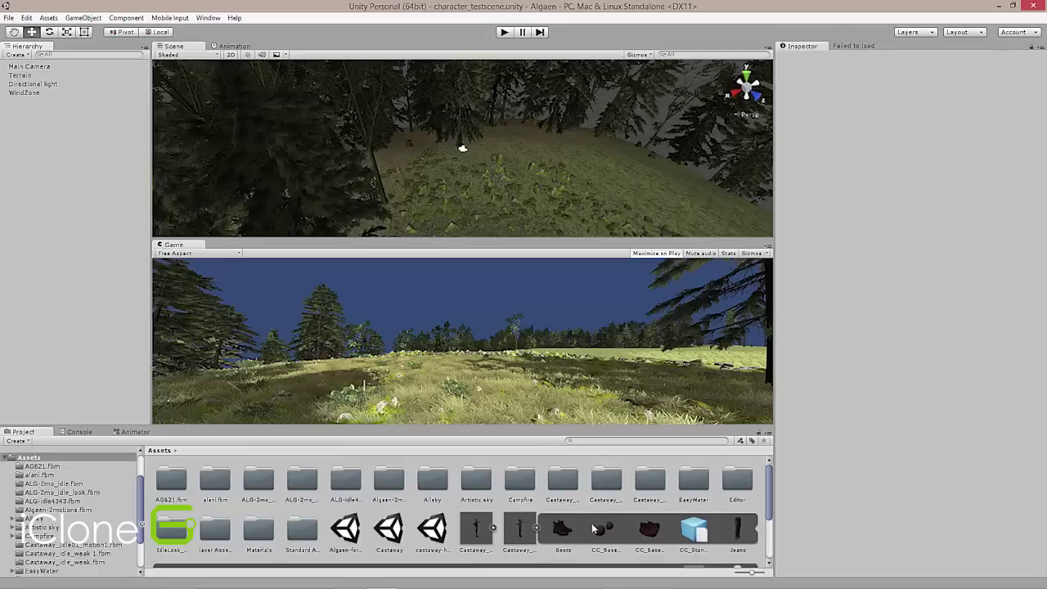
double_click(296, 533)
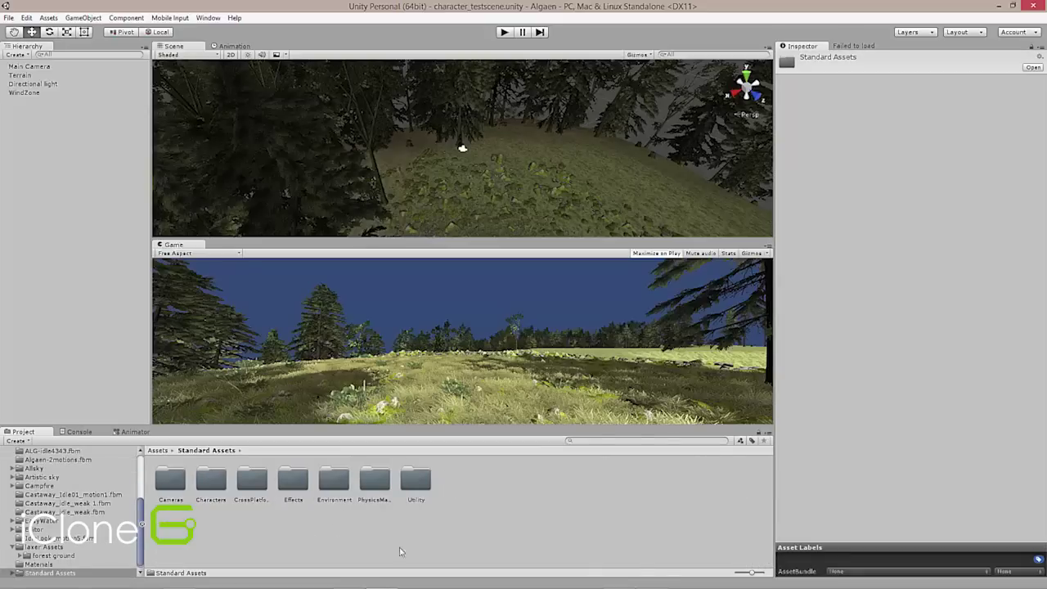
mouse_move(574, 586)
double_click(210, 486)
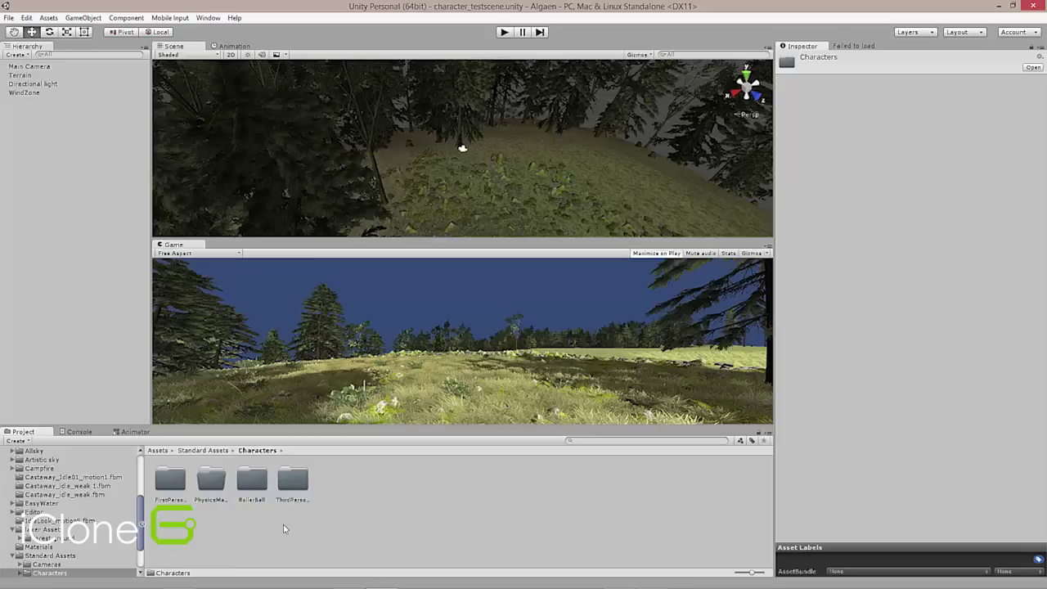
double_click(296, 478)
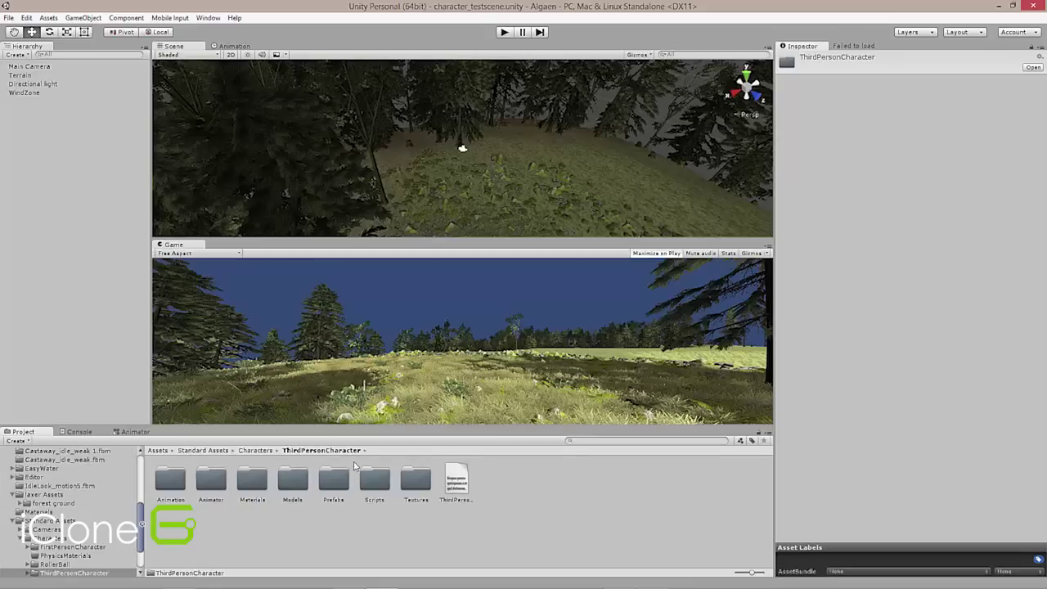
click(254, 450)
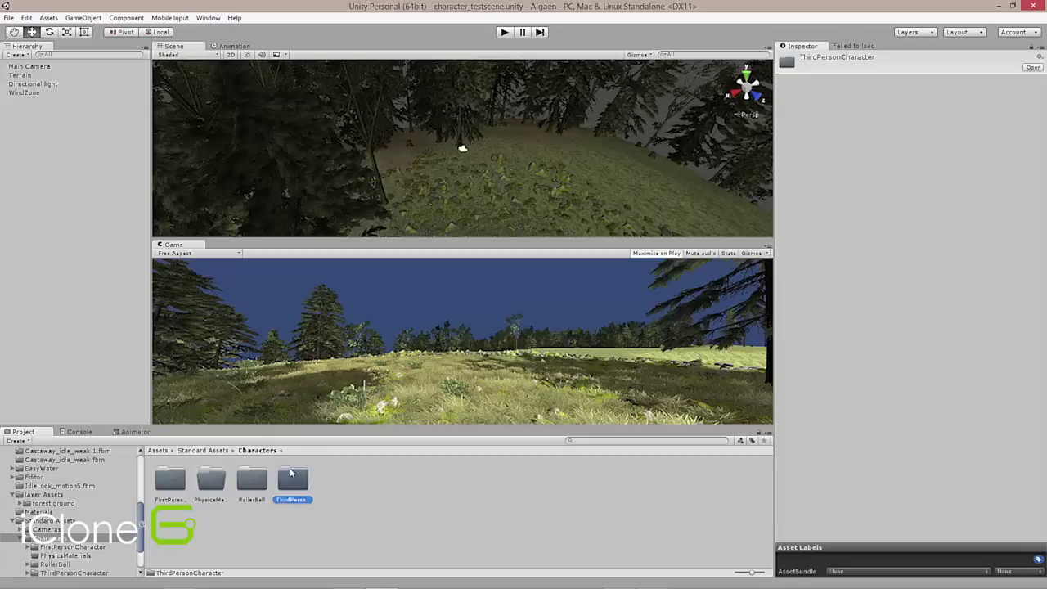
double_click(296, 478)
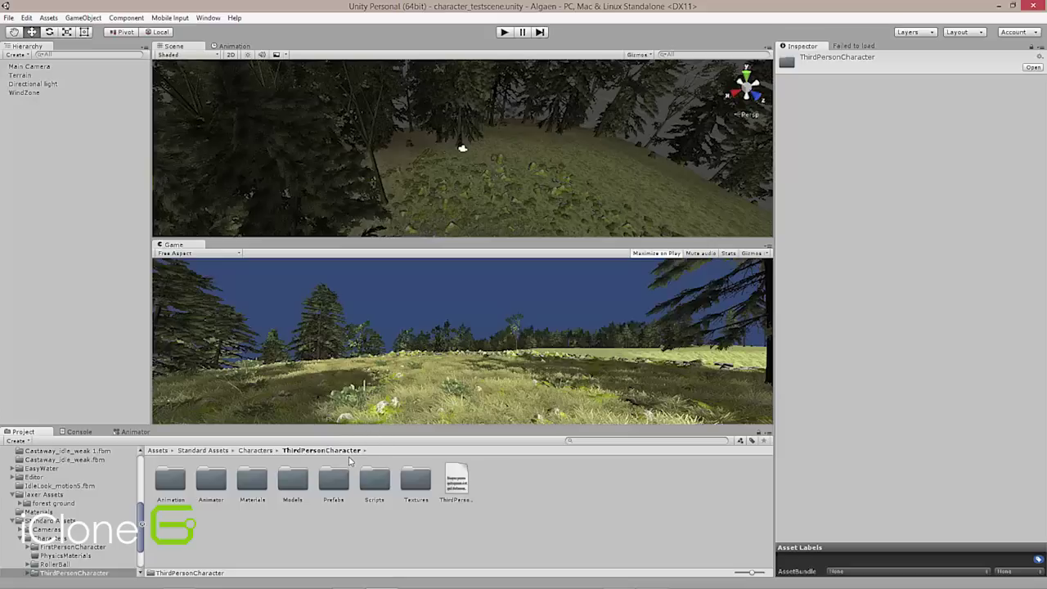
double_click(343, 481)
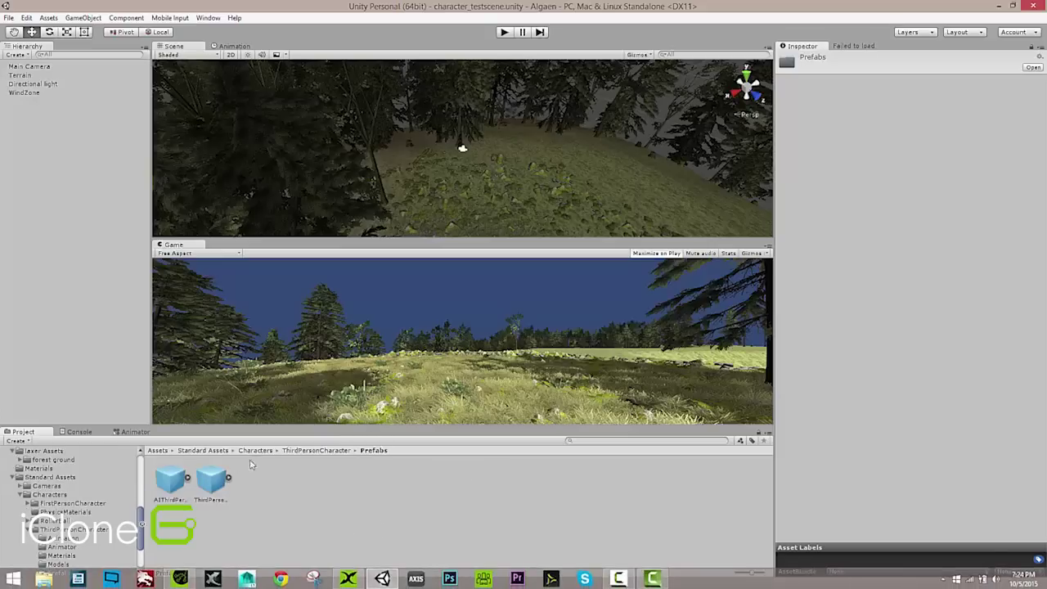
click(226, 484)
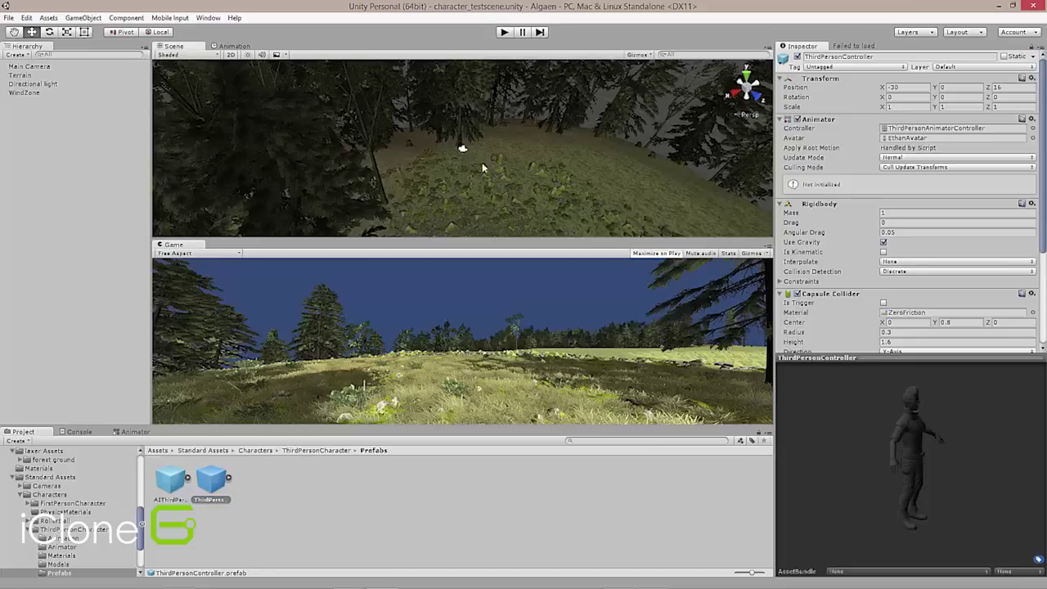
Step: Place ThirdPersonController on the hillside, nest Main Camera under it, and enter Play mode
drag(481, 162, 489, 198)
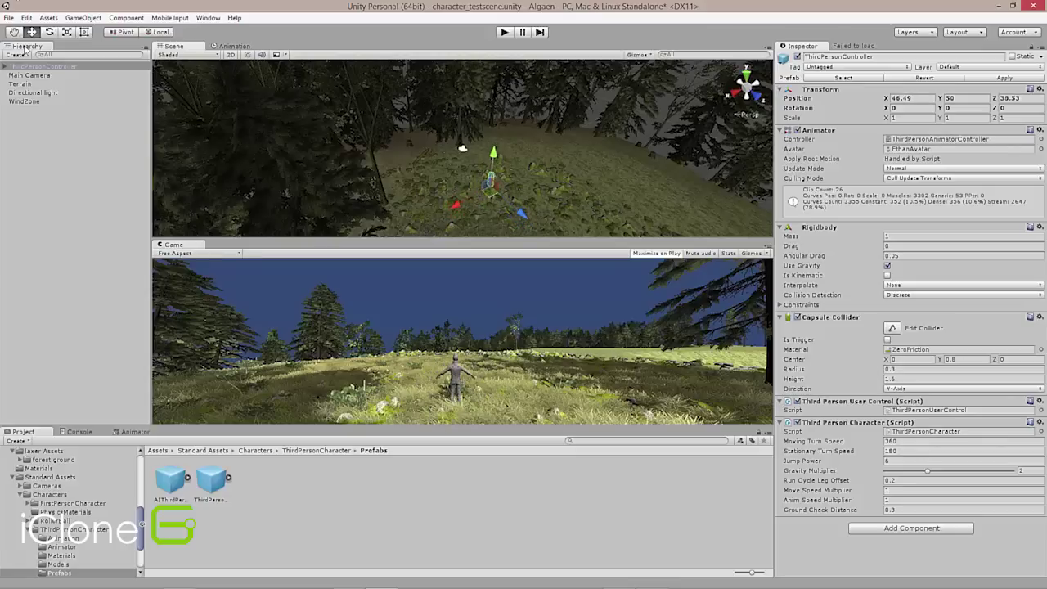
click(52, 76)
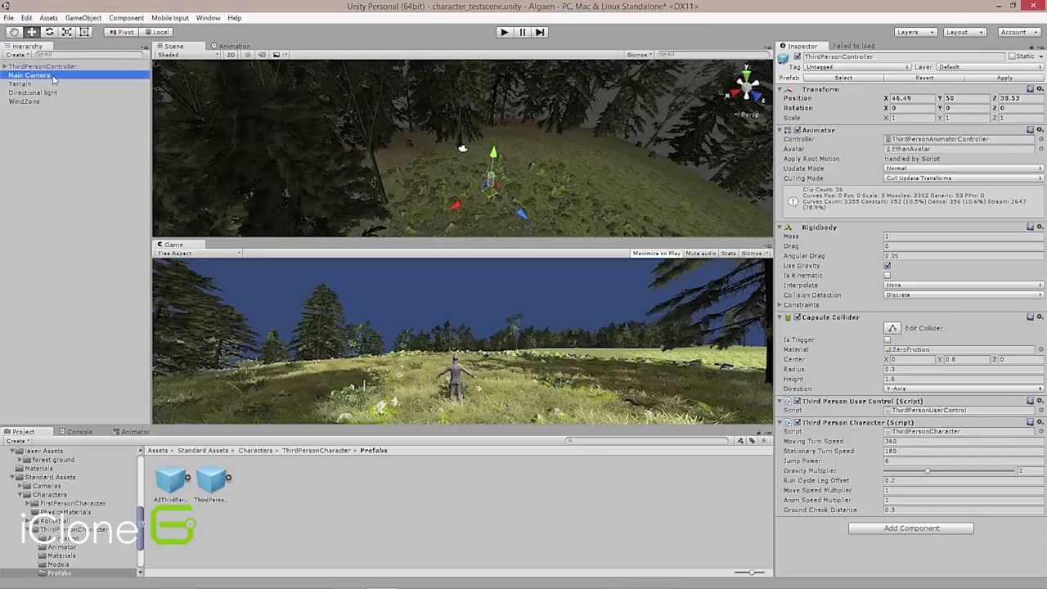
mouse_move(51, 78)
mouse_down()
mouse_move(54, 65)
mouse_move(51, 86)
mouse_move(46, 79)
mouse_up()
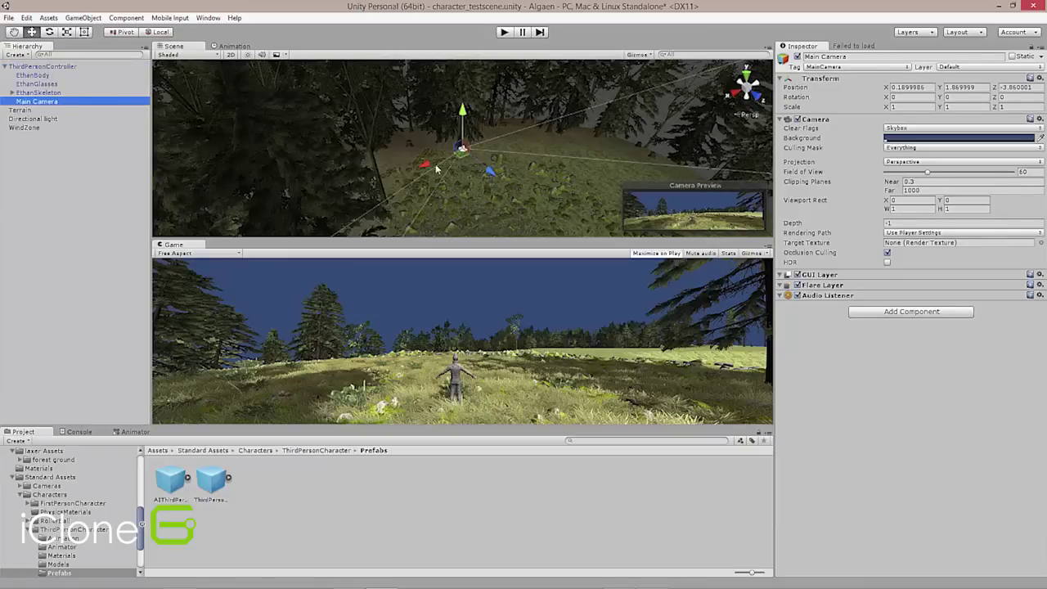
click(503, 33)
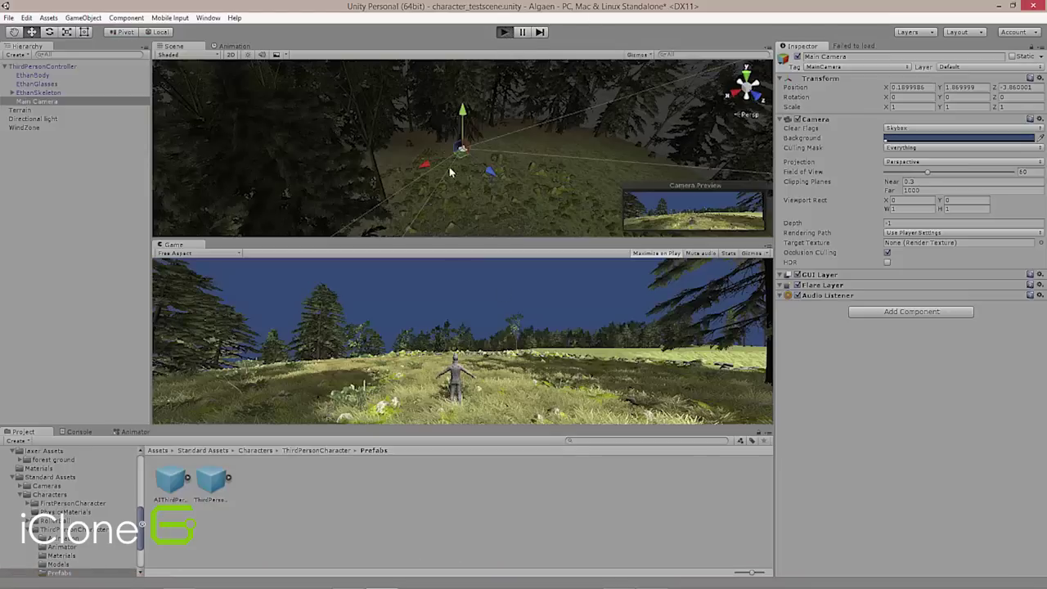
Step: Walk Ethan through the meadow with W, A and D in Play mode, then stop playing
key(ctrl+p)
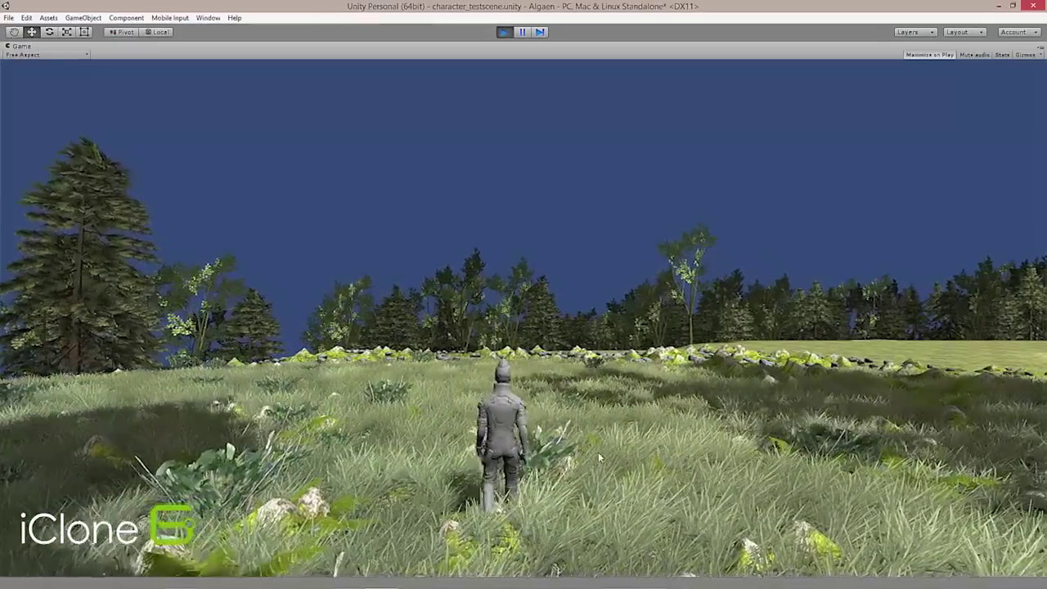
key(w)
key(a)
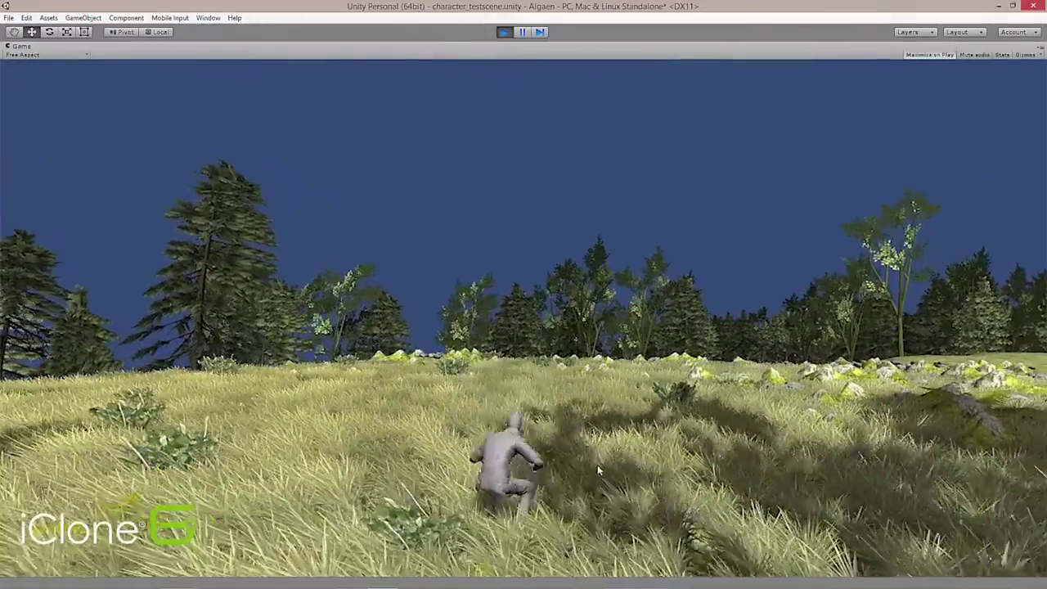
key(d)
key(a)
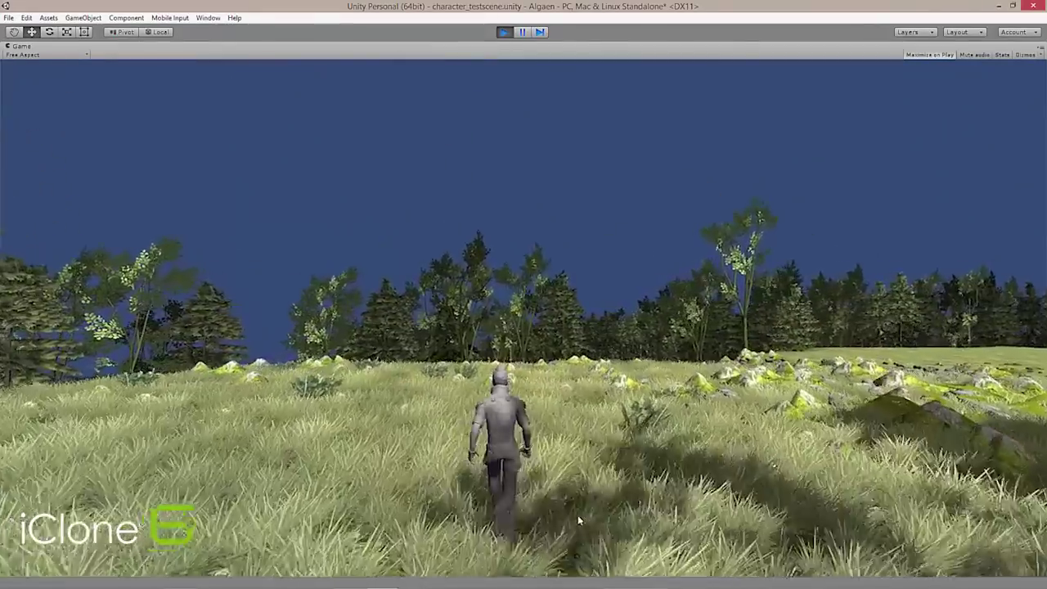
key(d)
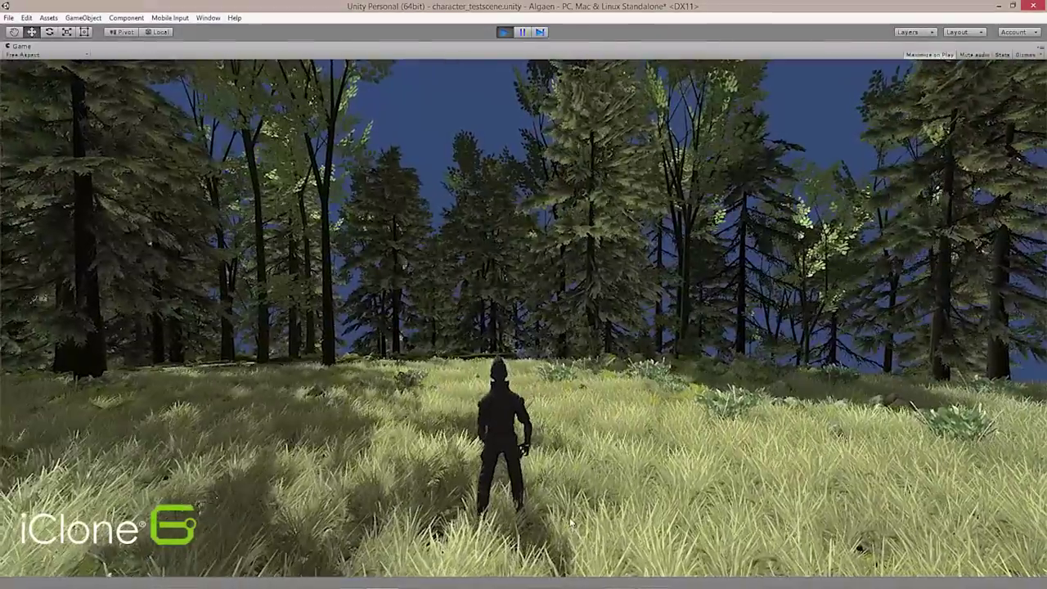
key(a)
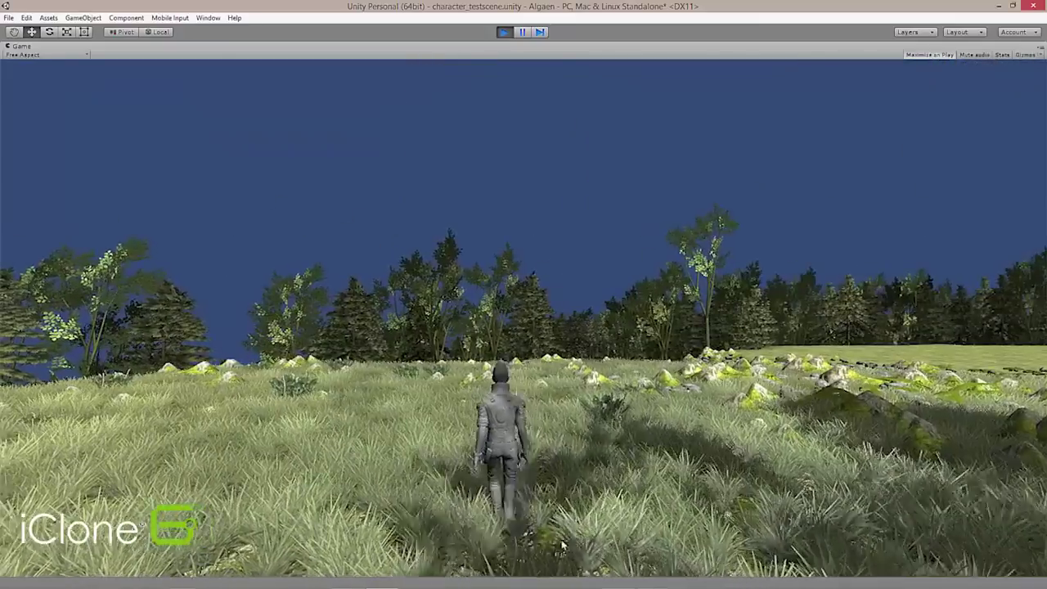
click(503, 33)
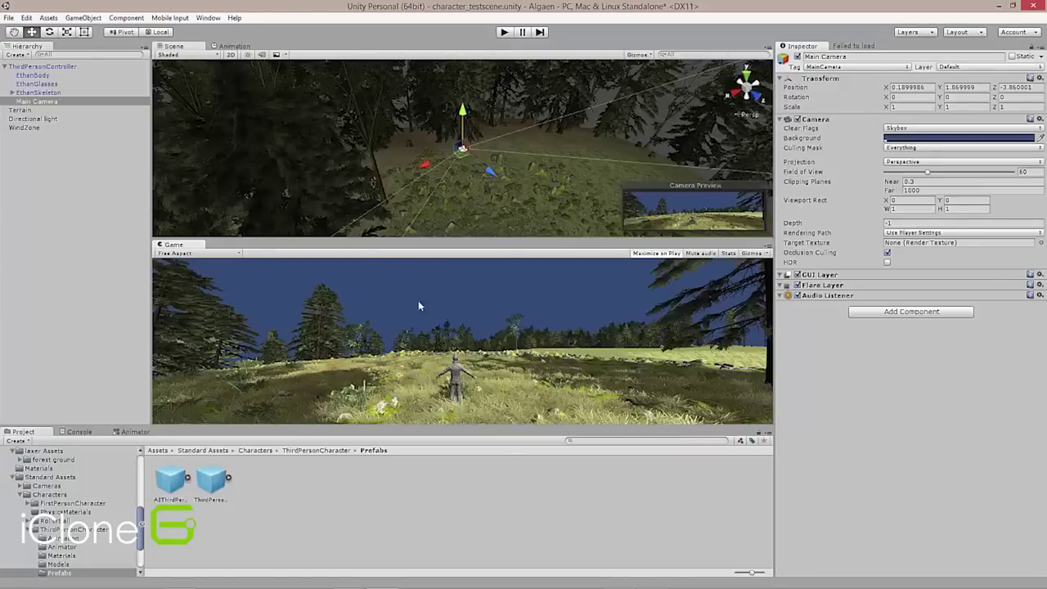
Step: Drag the Castaway_idle_weak model from Assets onto ThirdPersonController in the Hierarchy
click(59, 67)
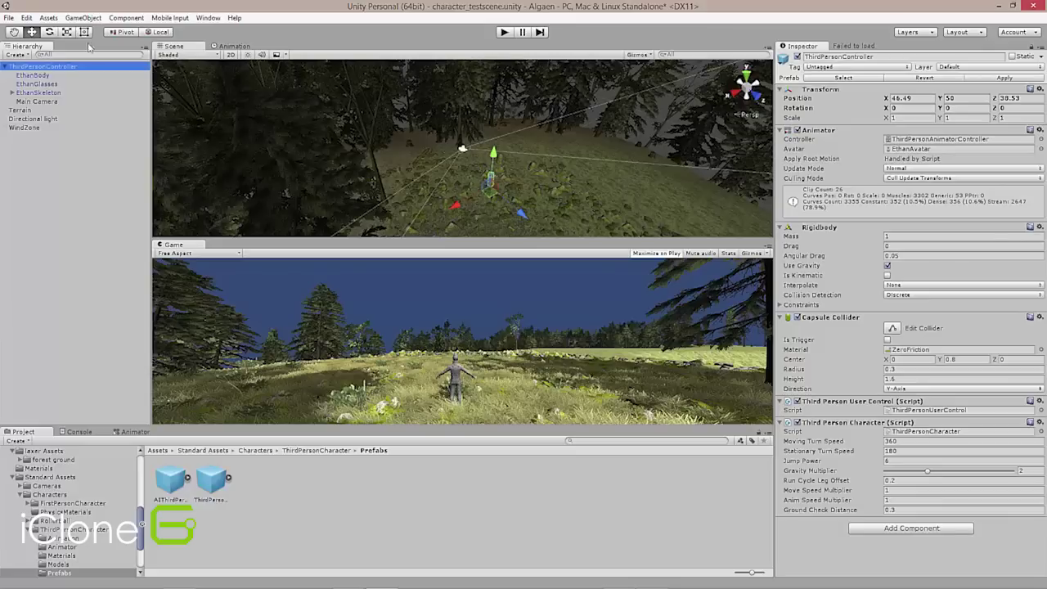
click(33, 75)
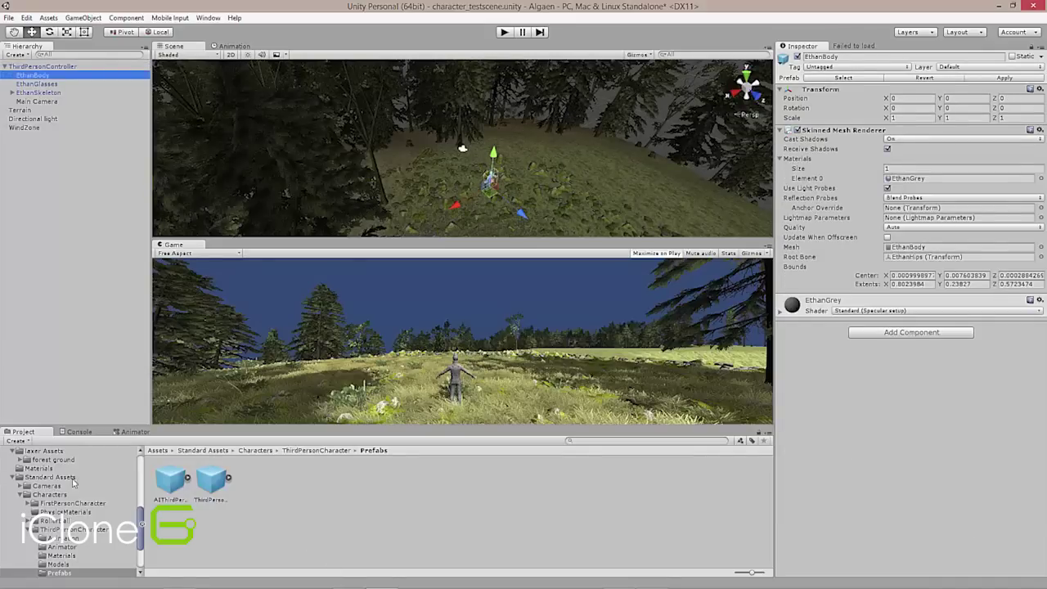
click(155, 450)
click(519, 529)
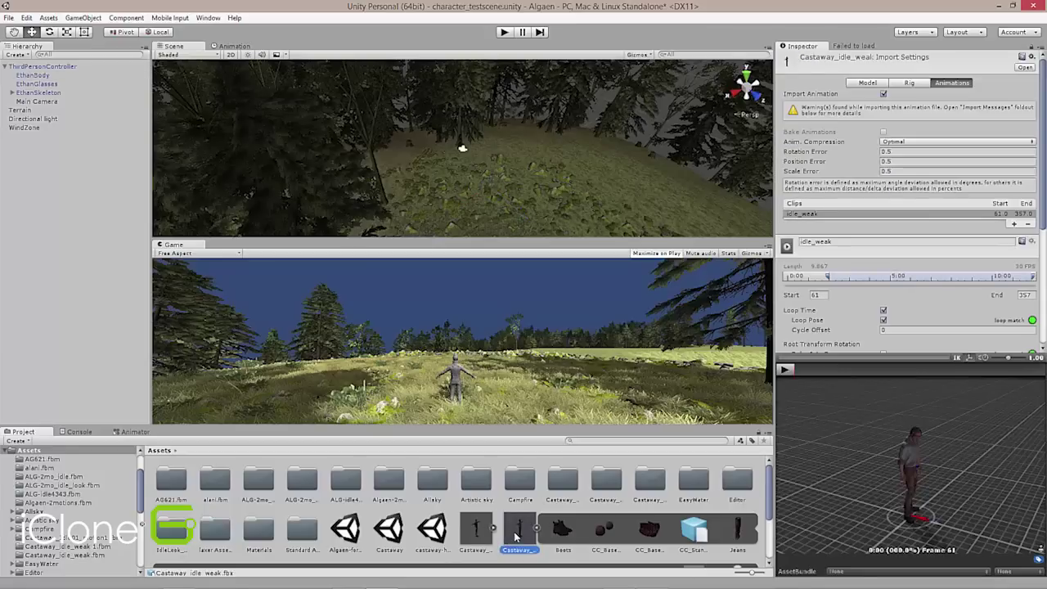
drag(517, 534, 54, 70)
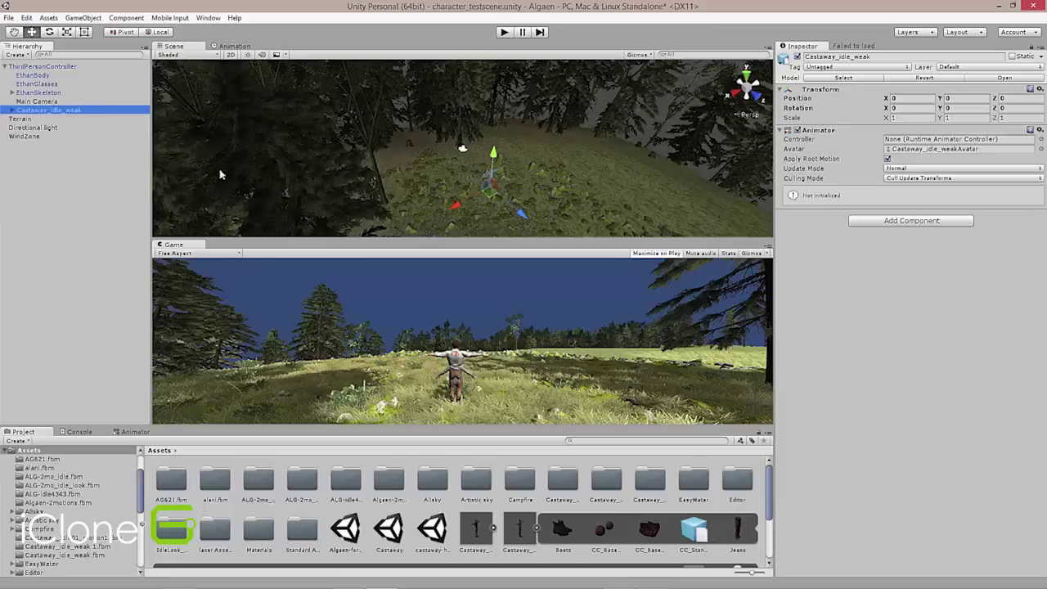
Step: Delete EthanBody, EthanGlasses and EthanSkeleton from ThirdPersonController, accepting the prefab break
click(11, 146)
click(39, 92)
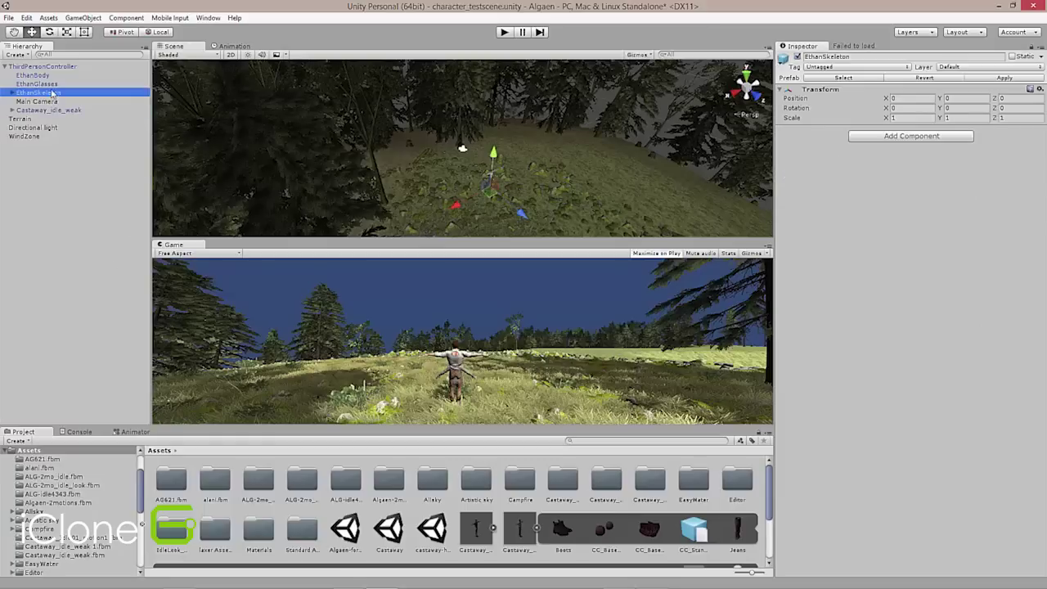
shift+click(37, 77)
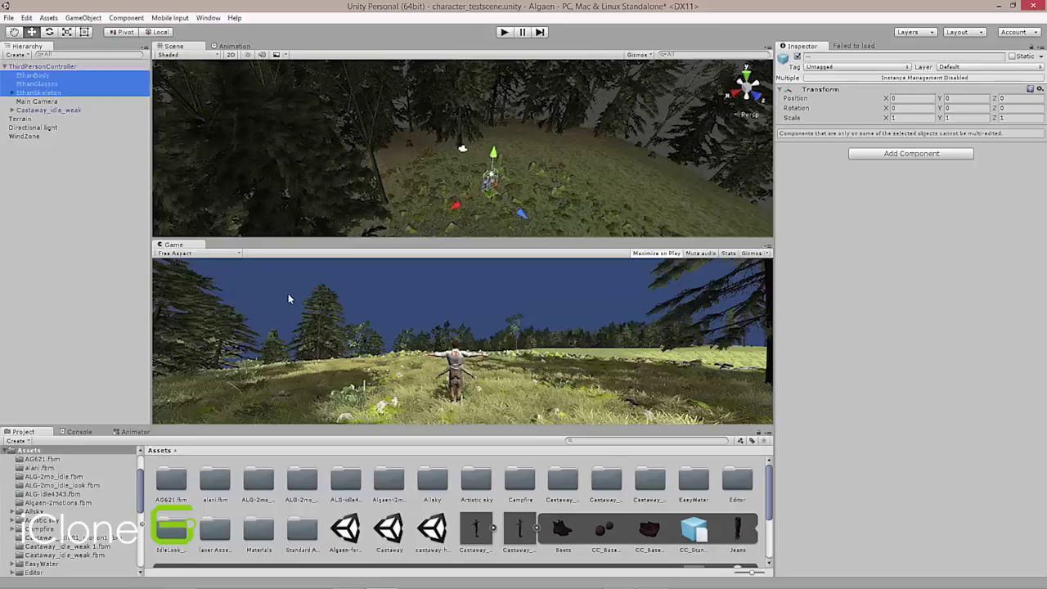
key(Delete)
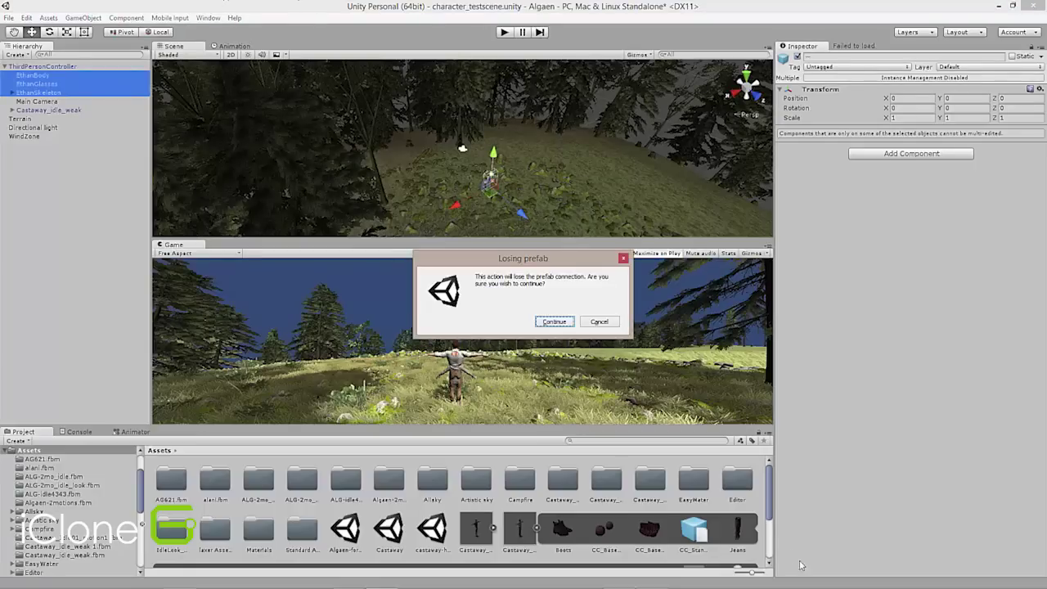
click(569, 321)
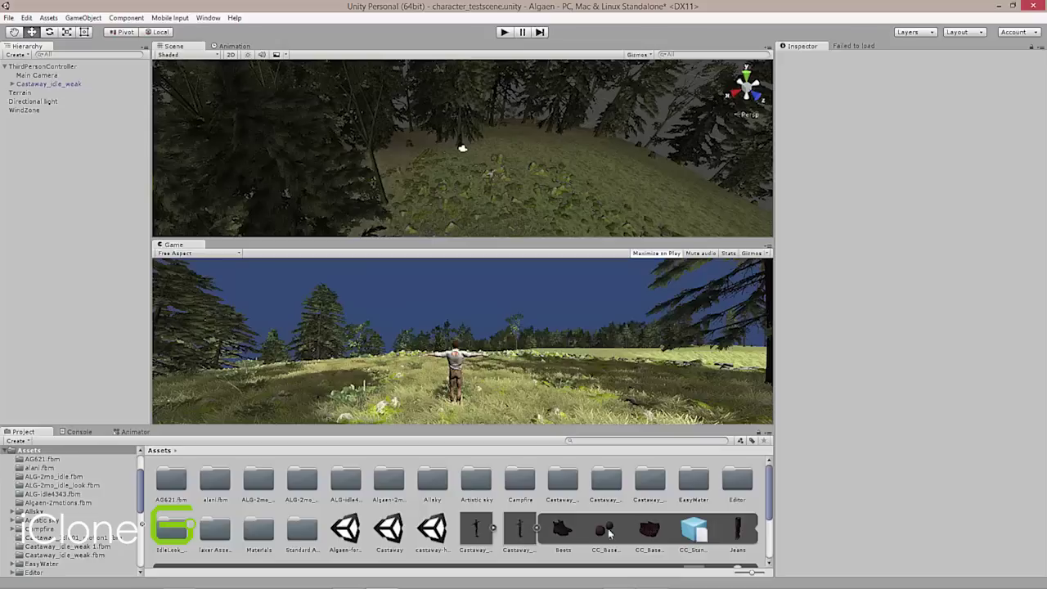
Step: Read ThirdPersonCharacterGuidelines in Standard Assets > Characters > ThirdPersonCharacter, then enter Play mode
double_click(299, 533)
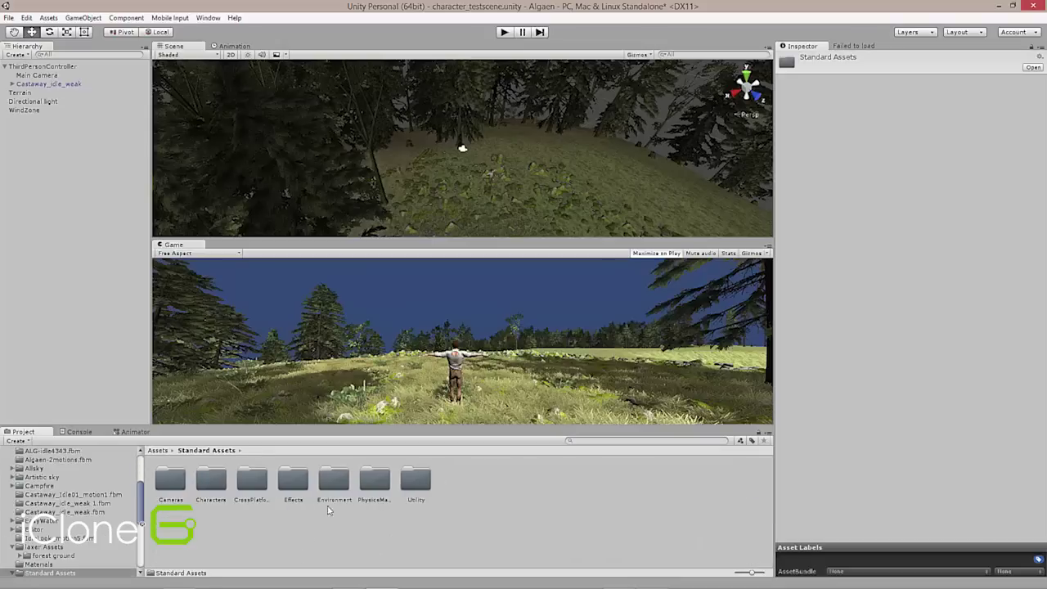
double_click(211, 481)
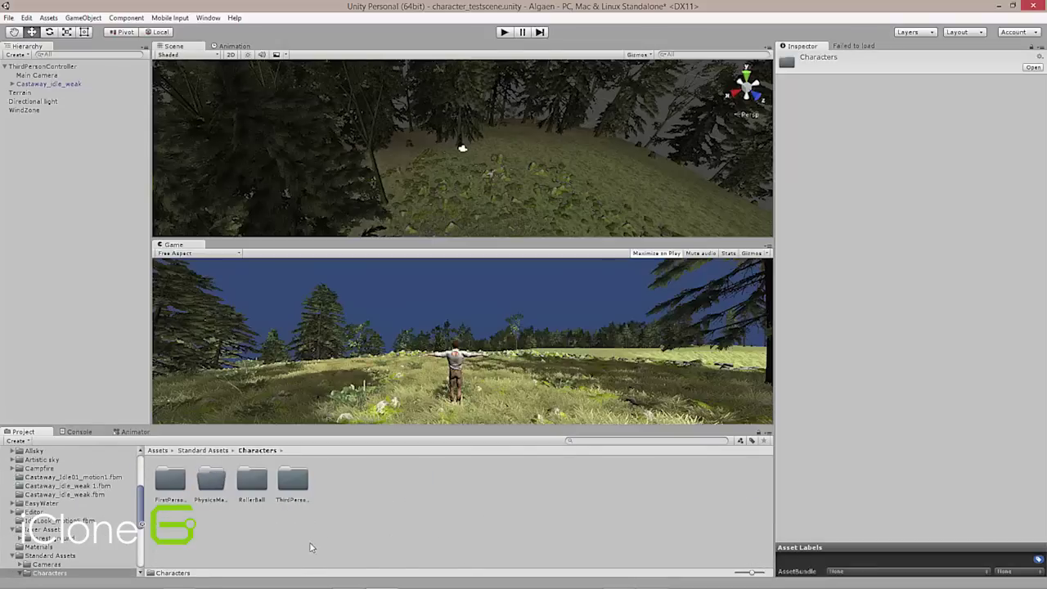
double_click(292, 481)
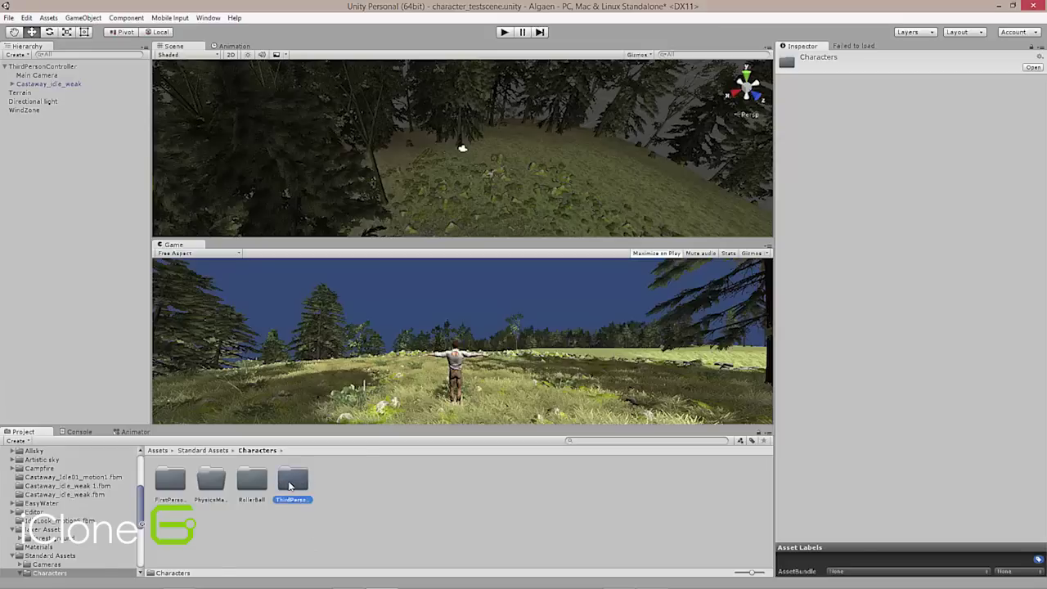
click(458, 481)
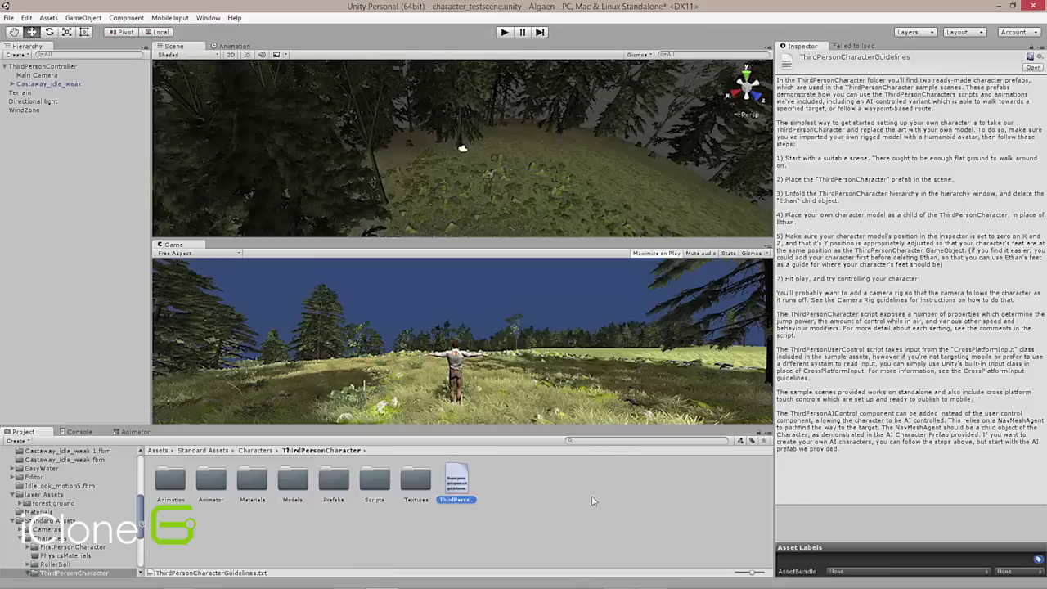
click(83, 225)
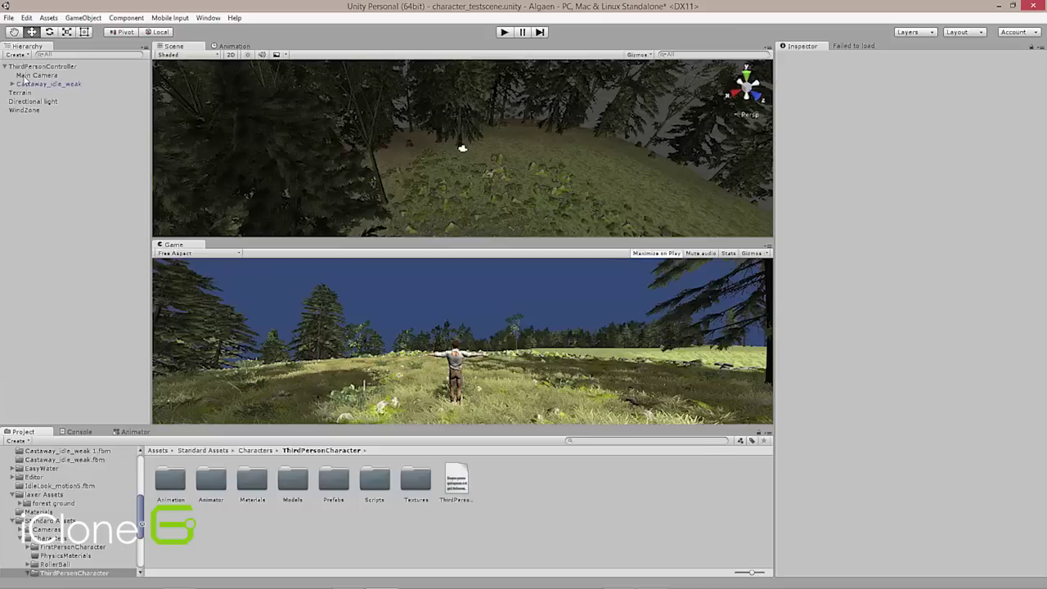
click(504, 31)
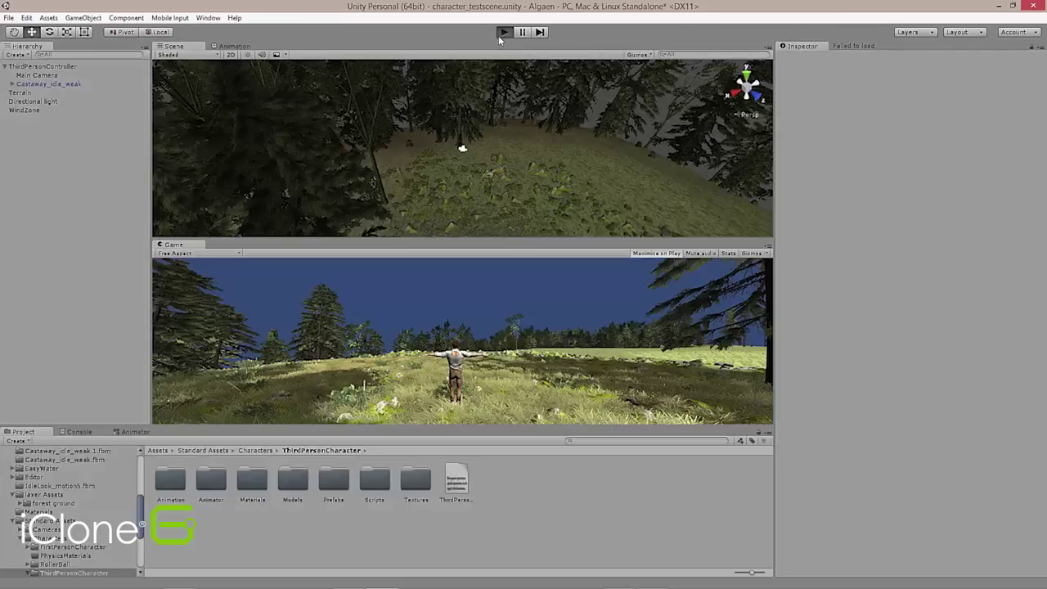
Step: Turn the T-posed Castaway with the D key several times, then stop Play mode
key(d)
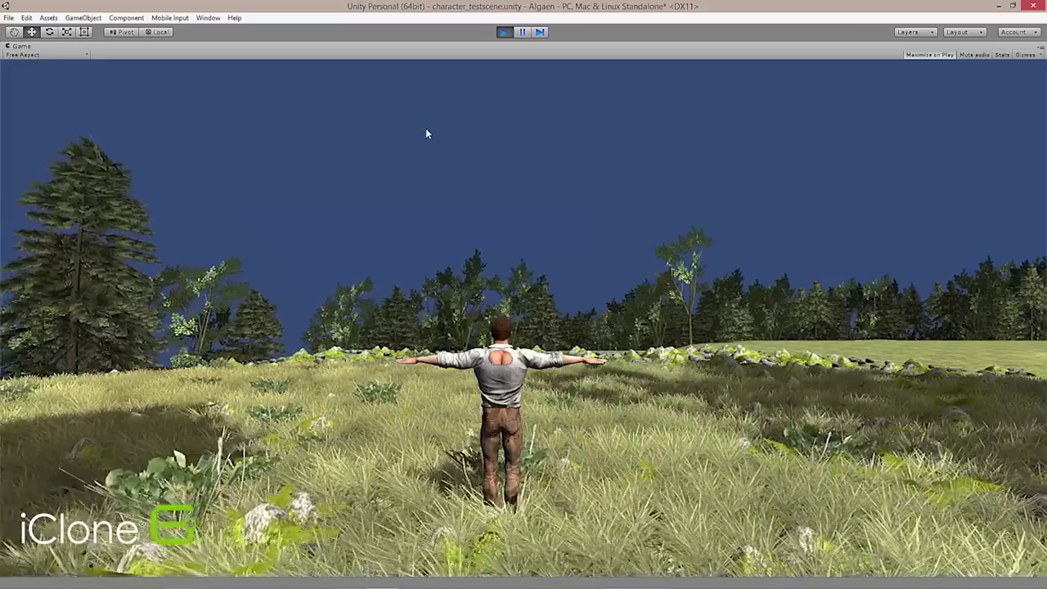
key(d)
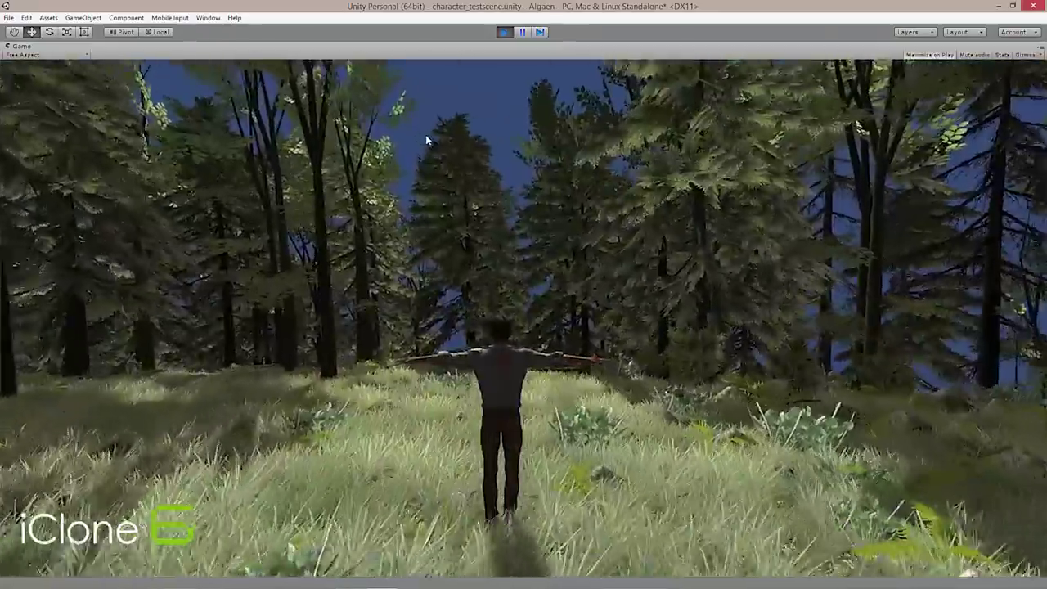
key(d)
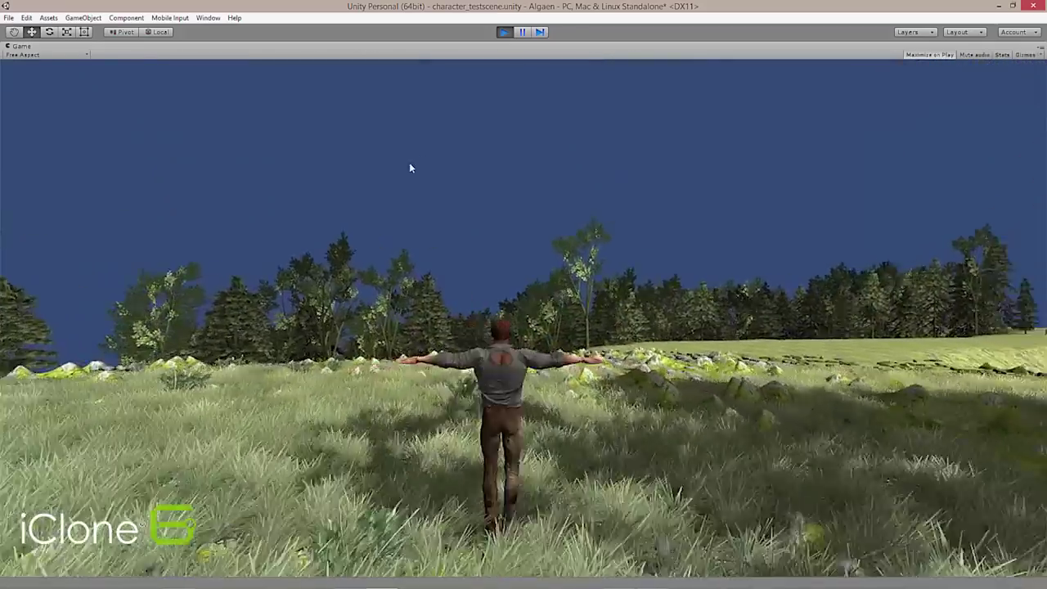
key(d)
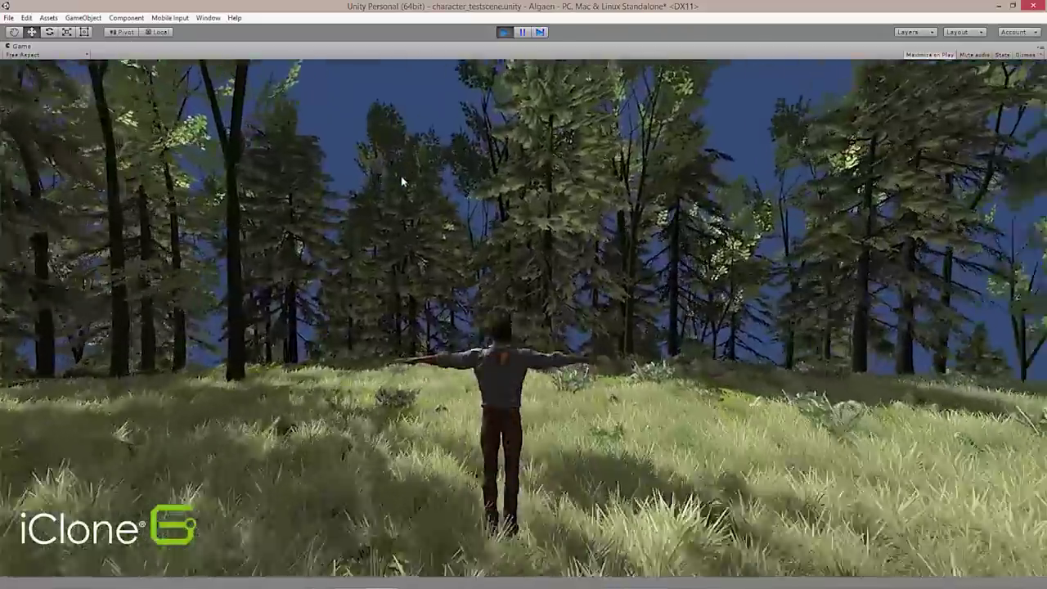
key(d)
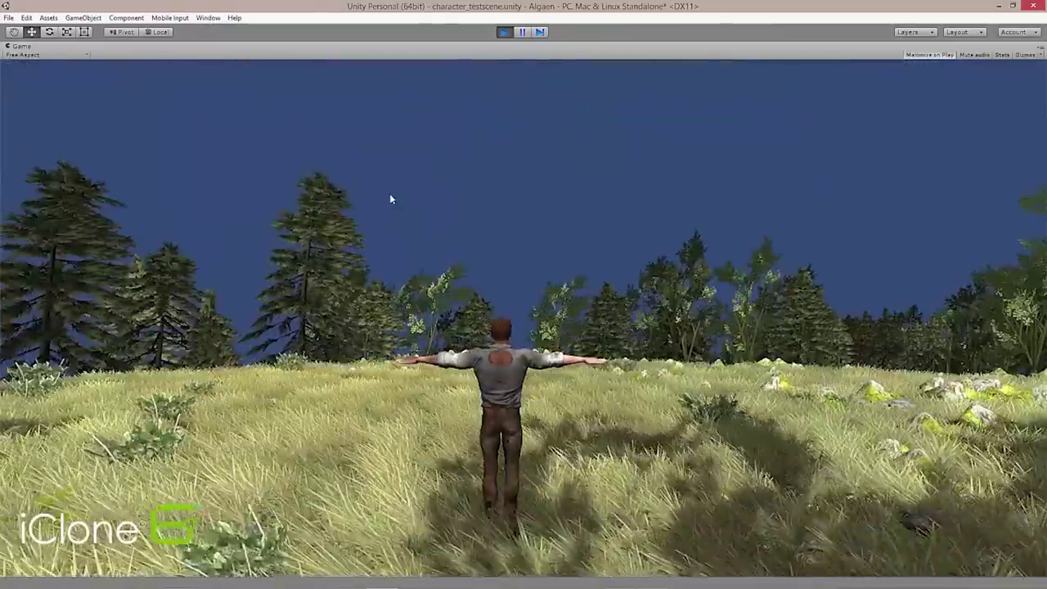
click(504, 33)
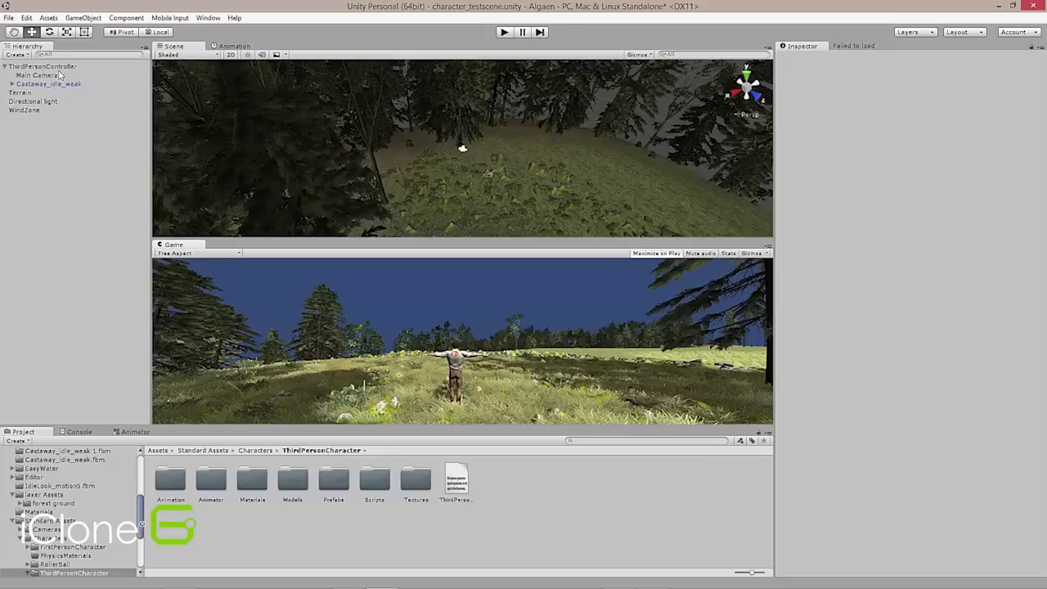
Step: Compare the Animator settings of ThirdPersonController and Castaway_idle_weak, ending on ThirdPersonController
click(58, 68)
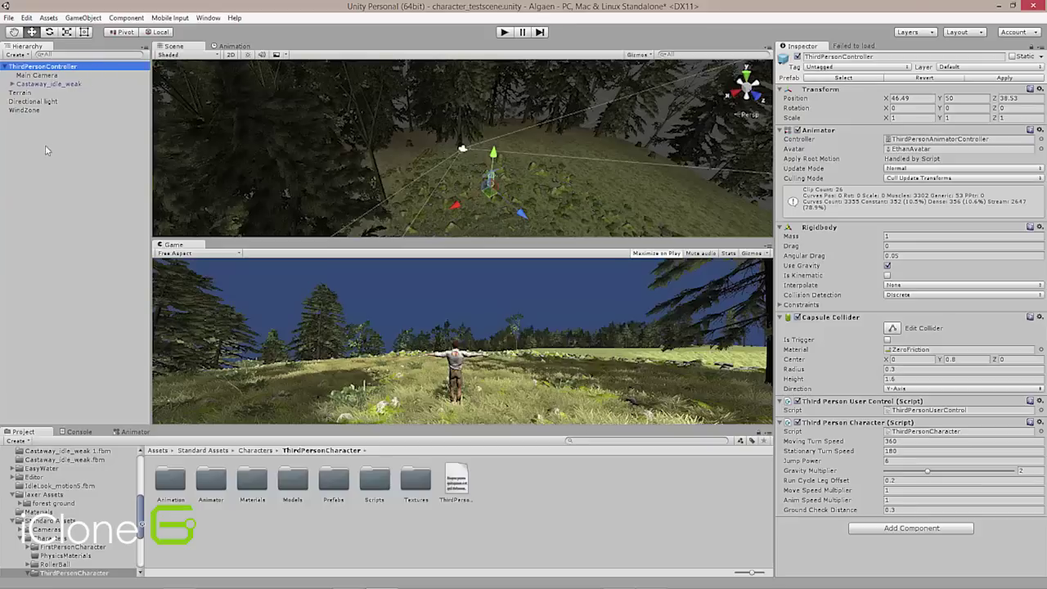
click(56, 84)
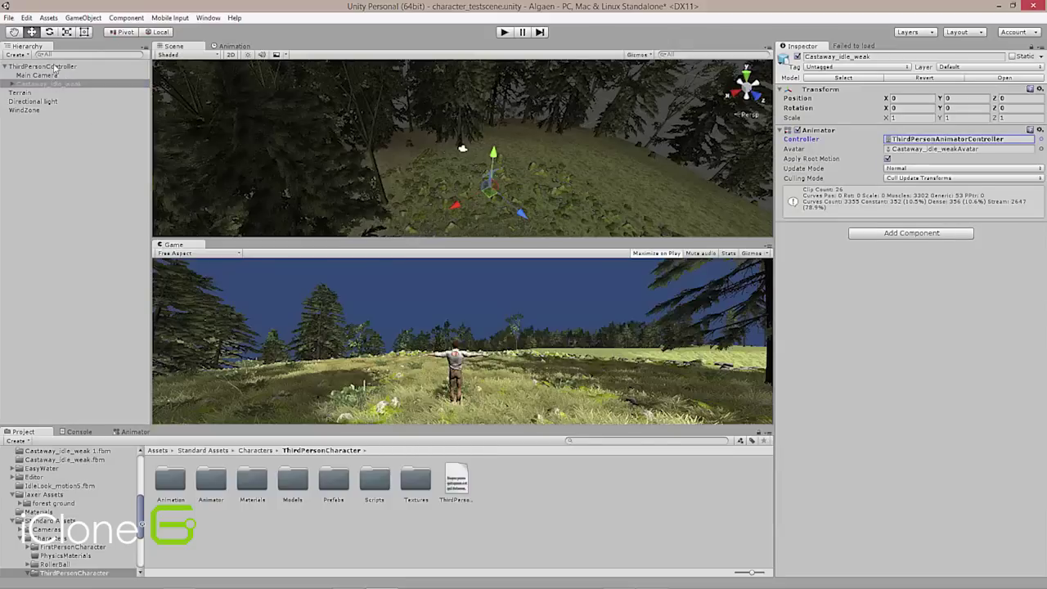
click(56, 68)
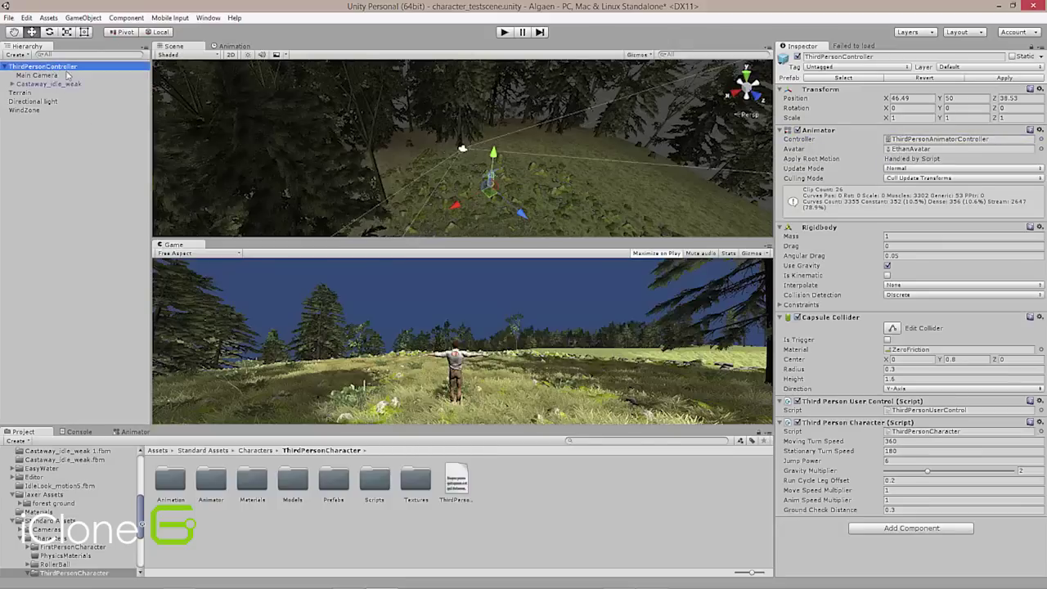
Step: Set the Animator avatar to Castaway_idle_weakAvatar using the Select Avatar picker
click(1041, 149)
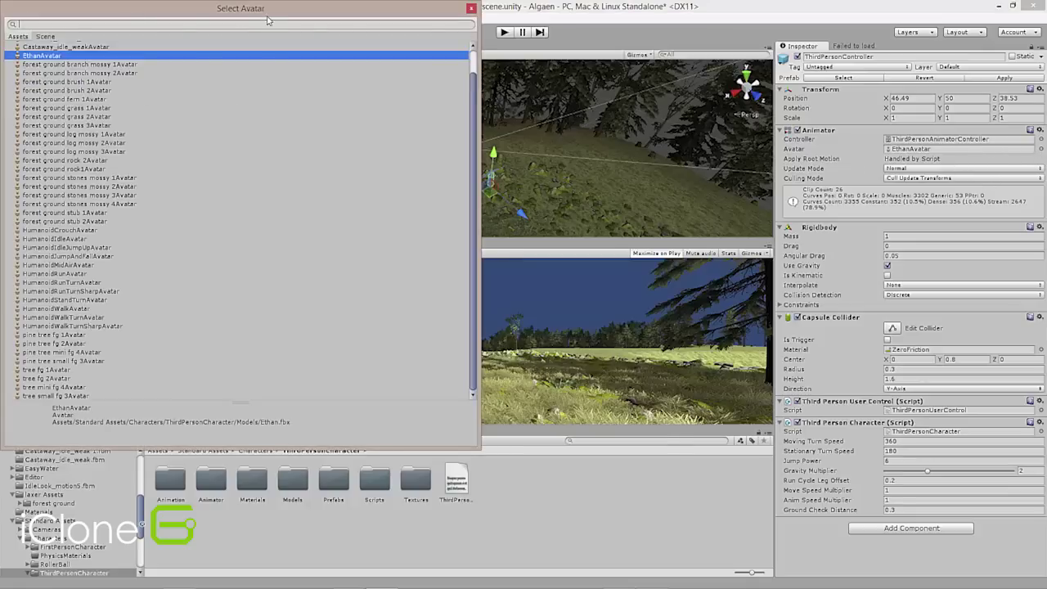
drag(266, 20, 686, 117)
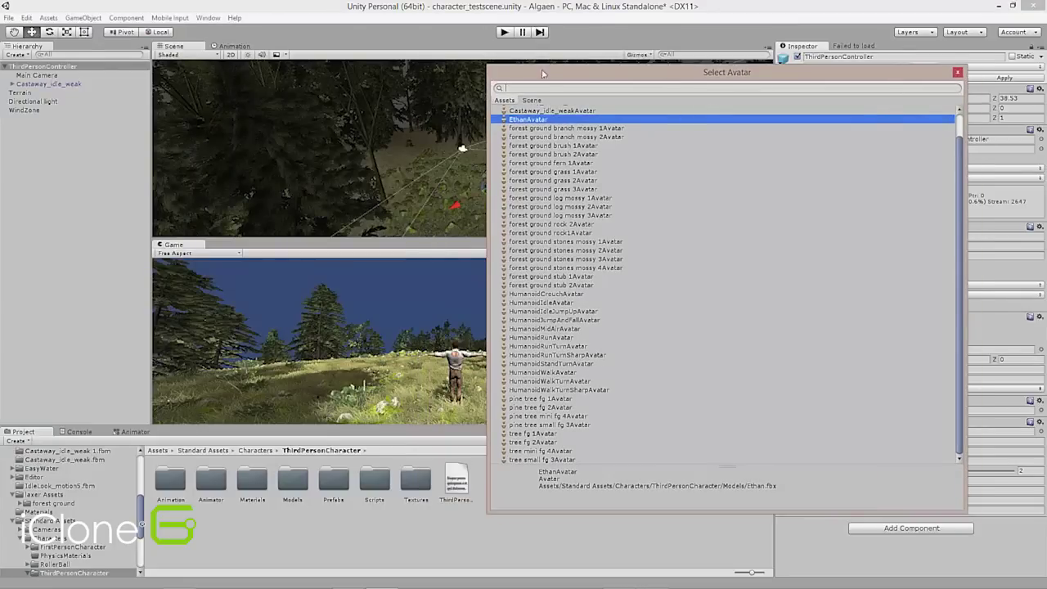
click(584, 110)
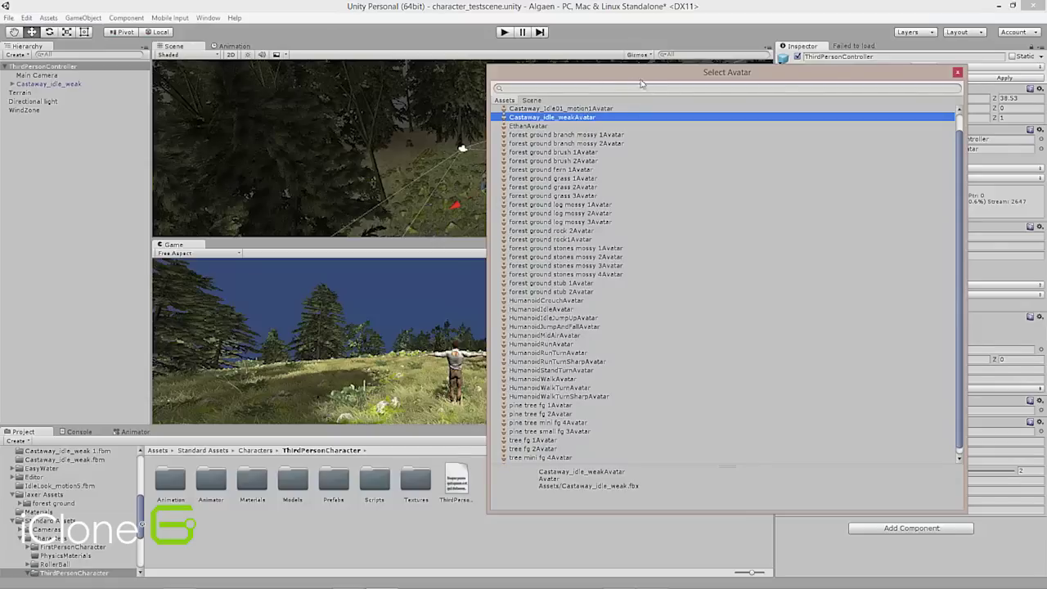
drag(642, 84, 528, 48)
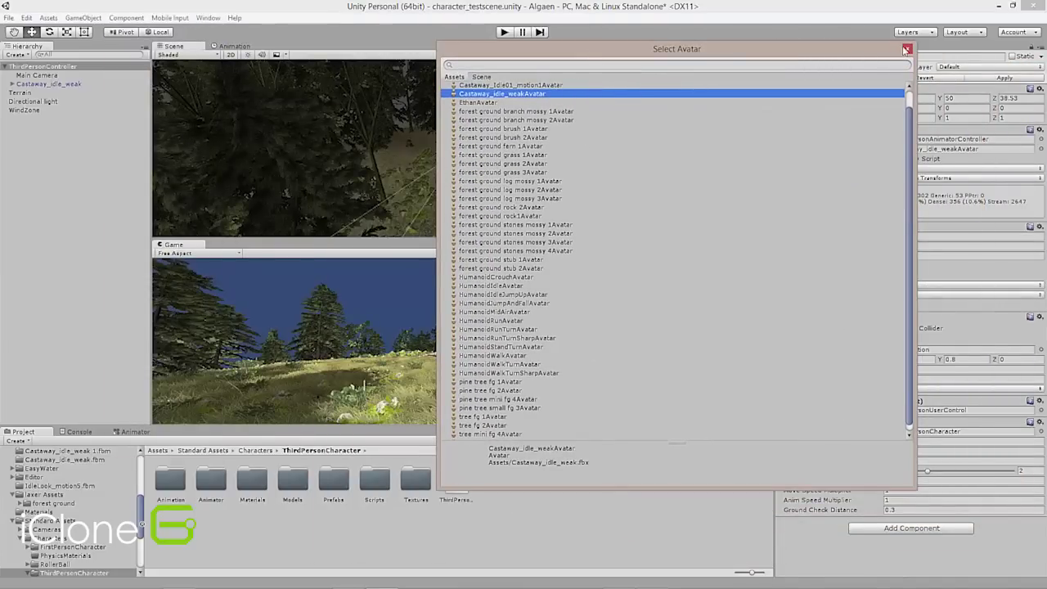
click(907, 49)
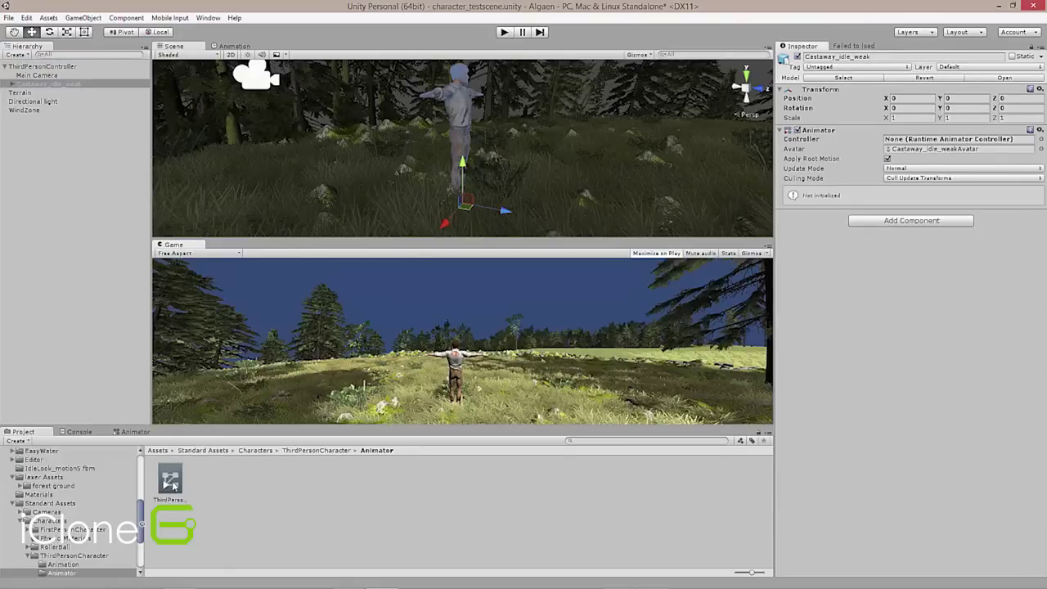
Step: Open ThirdPersonAnimatorController's Base Layer and enter the Grounded 2D Freeform Cartesian blend tree
double_click(172, 484)
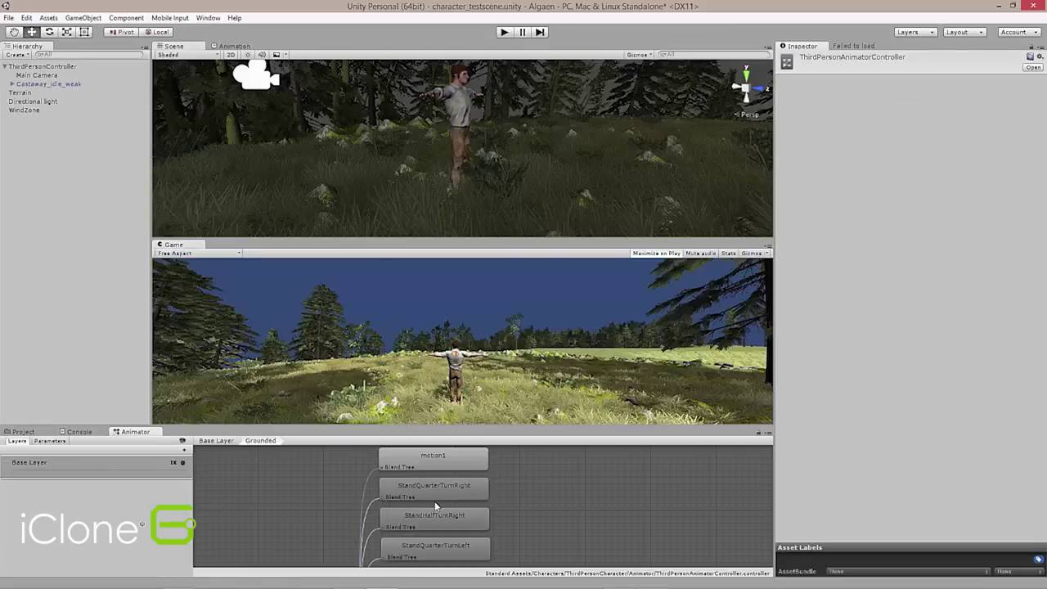
scroll(435, 500, down, 5)
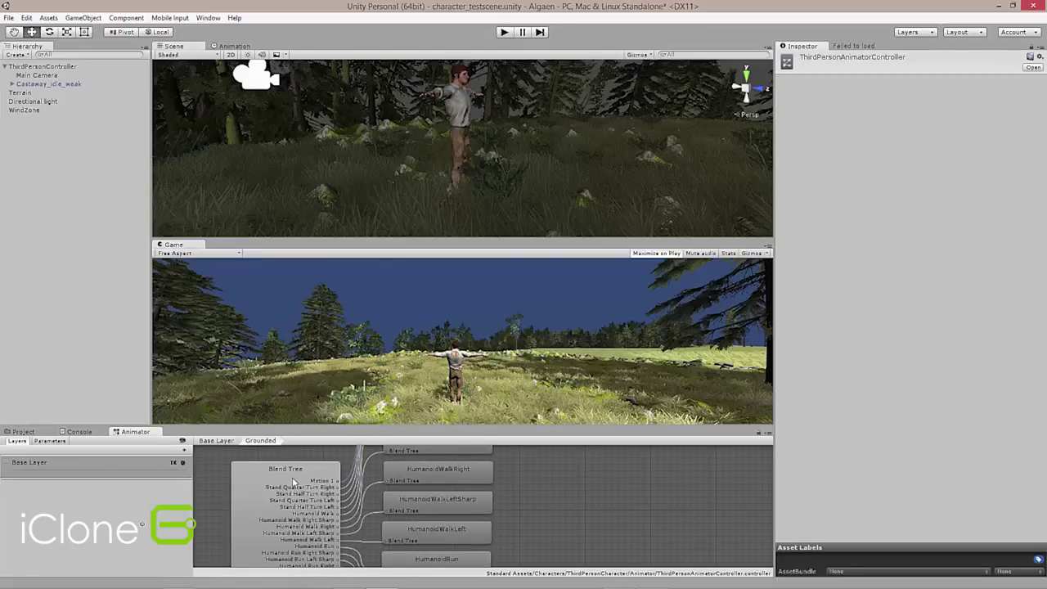
click(216, 441)
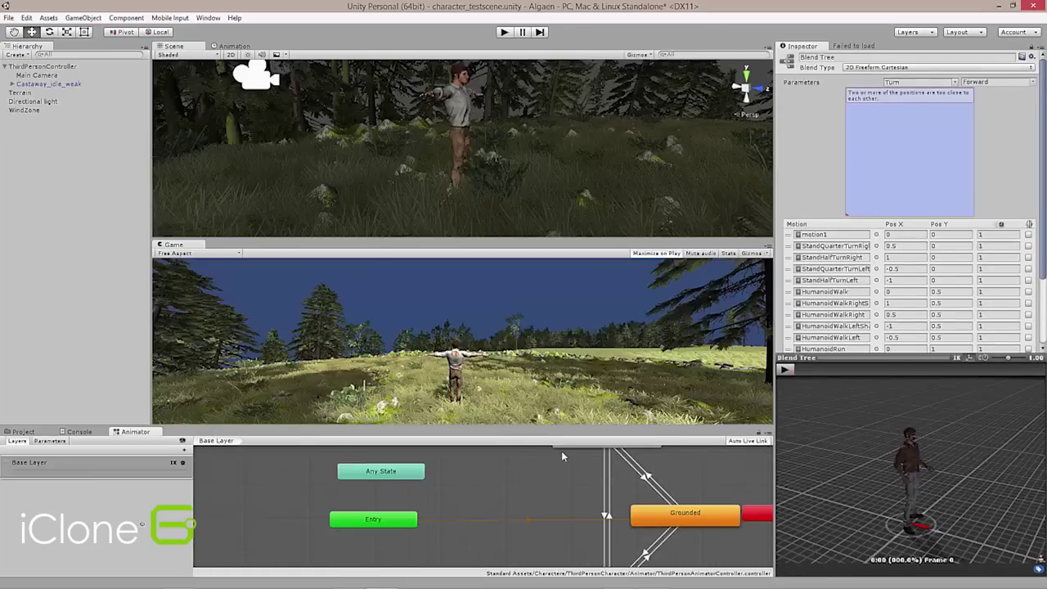
double_click(664, 520)
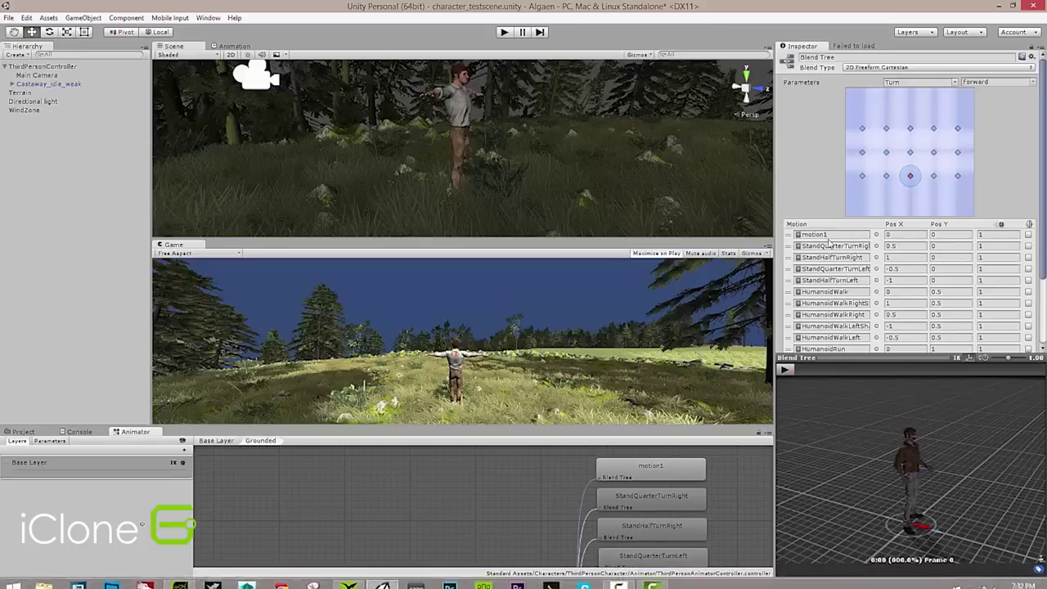
Step: Replace the blend tree's motion1 at position 0, 0 with the idle_weak clip from Assets
click(22, 432)
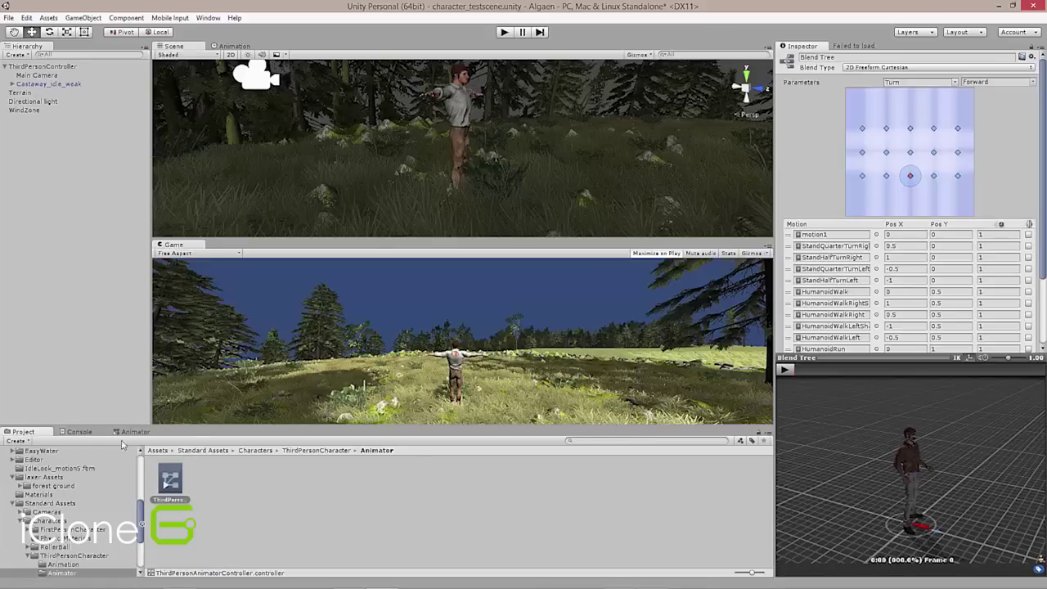
click(157, 450)
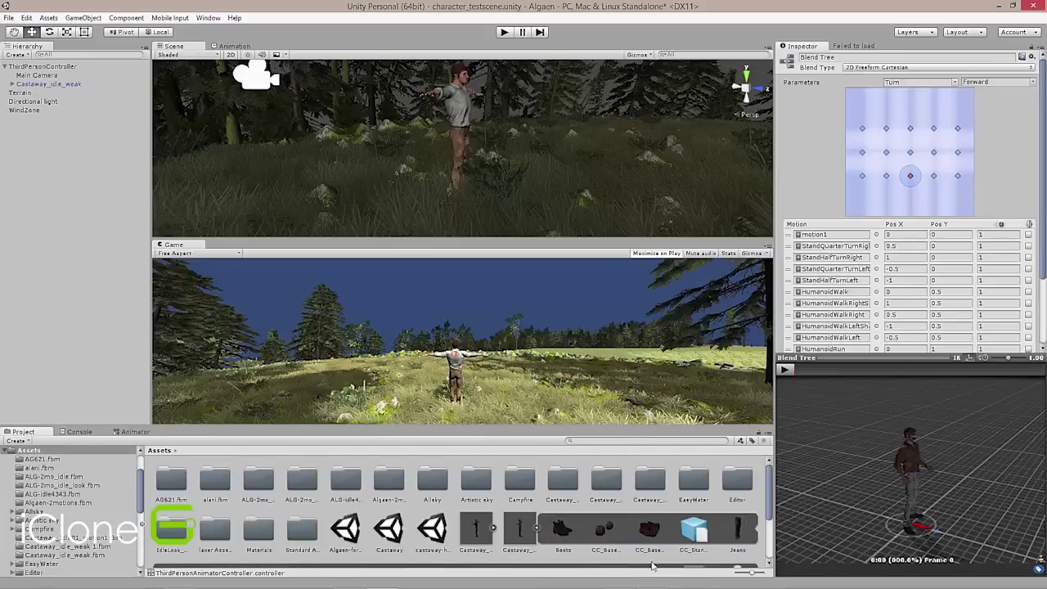
scroll(661, 518, down, 2)
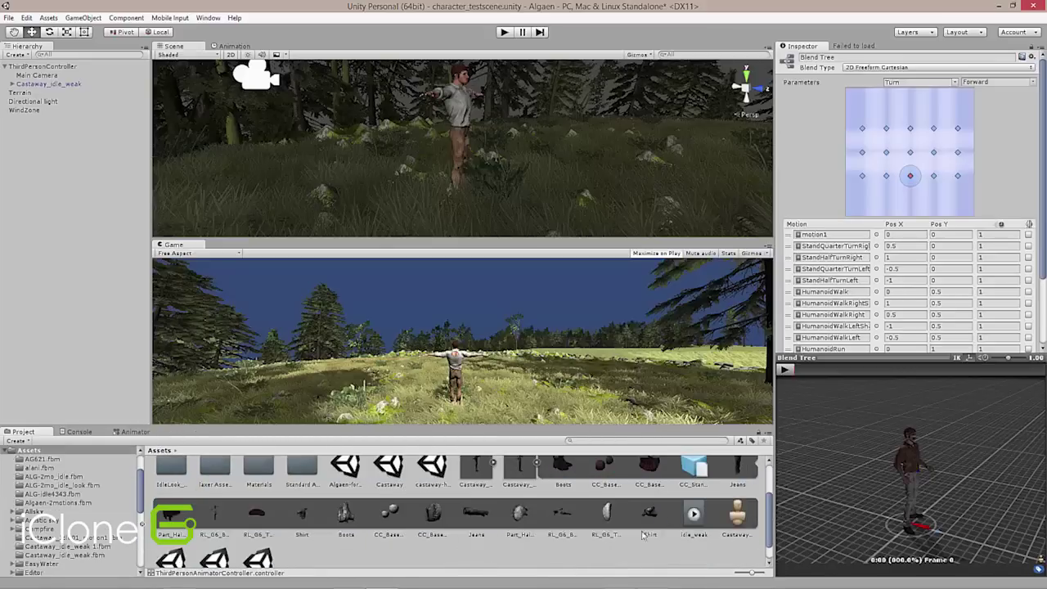
click(693, 516)
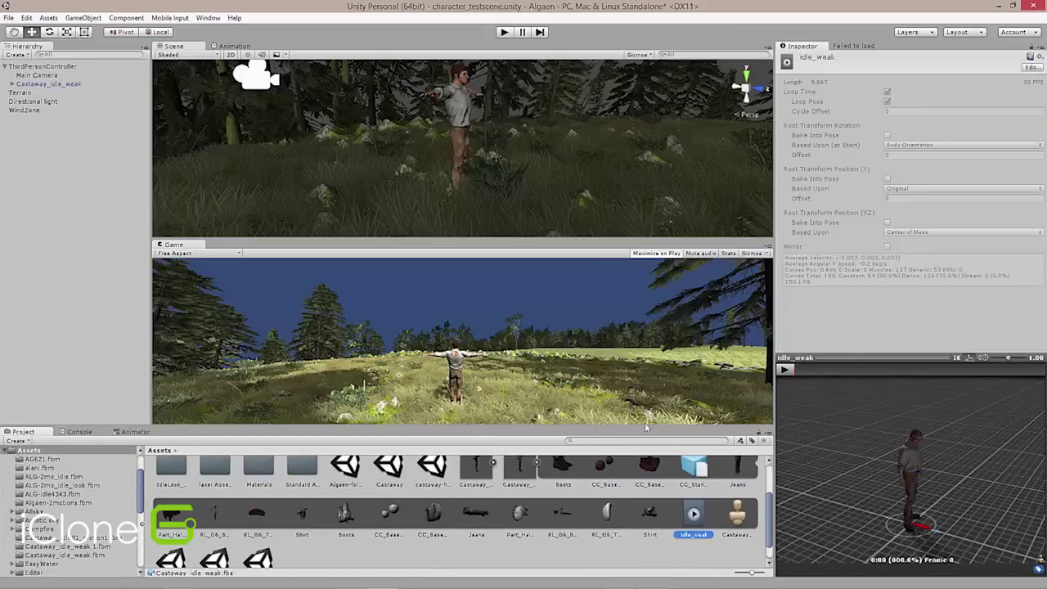
click(133, 433)
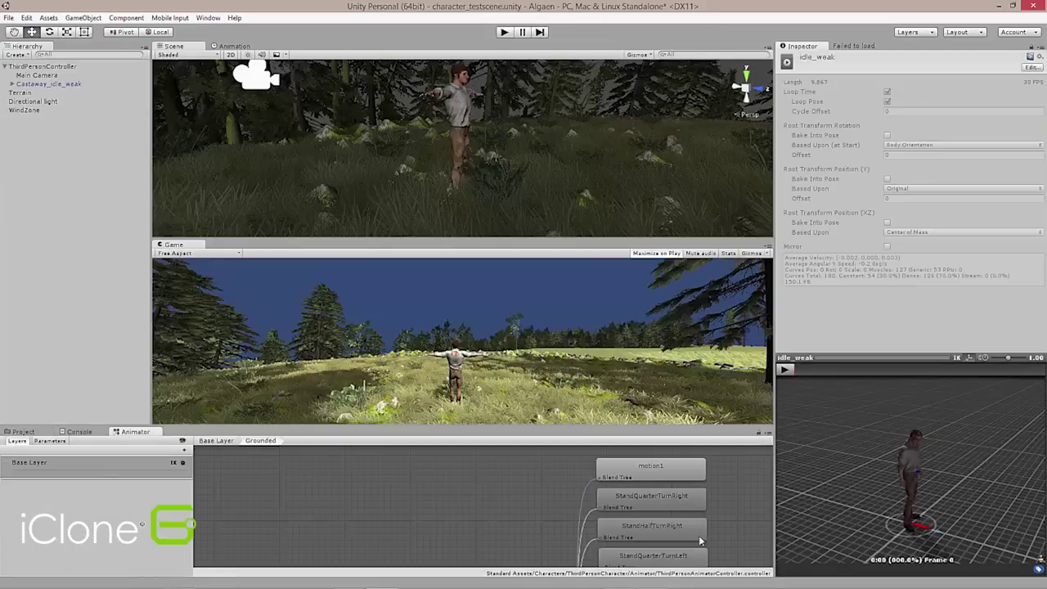
scroll(629, 511, down, 5)
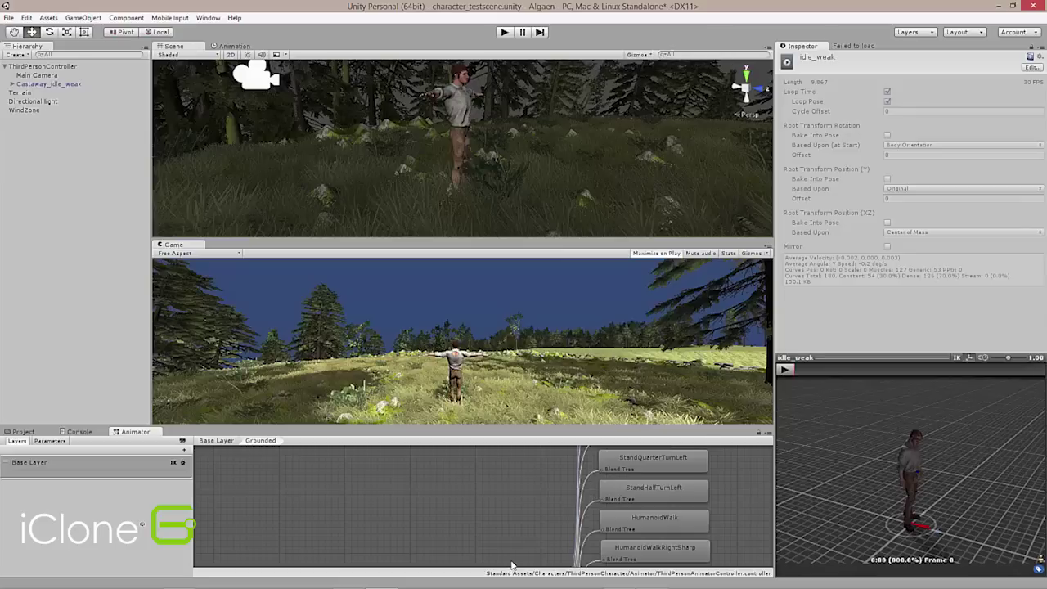
click(514, 546)
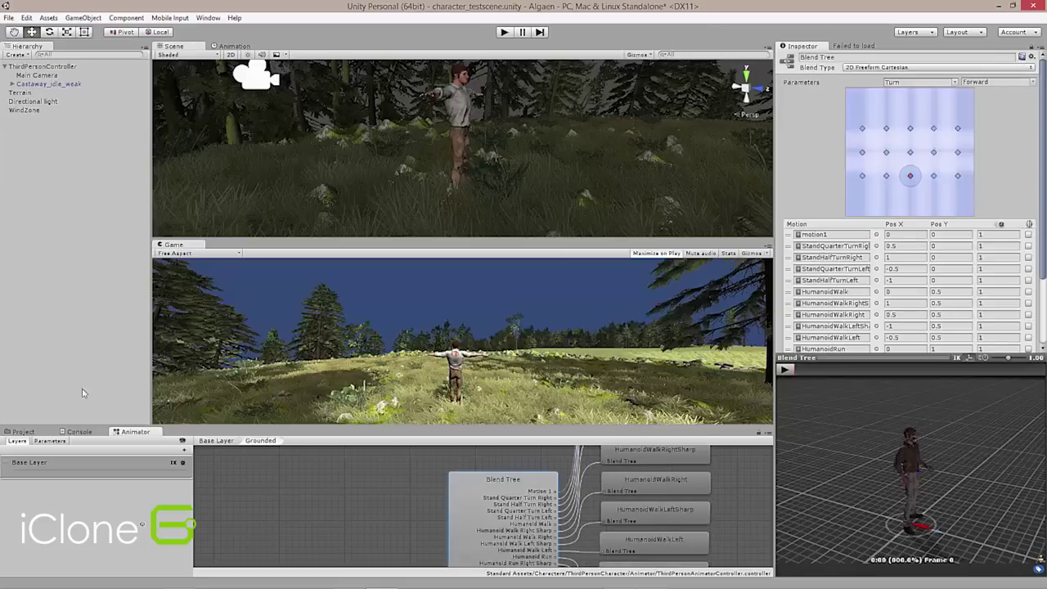
click(14, 432)
drag(696, 524, 830, 235)
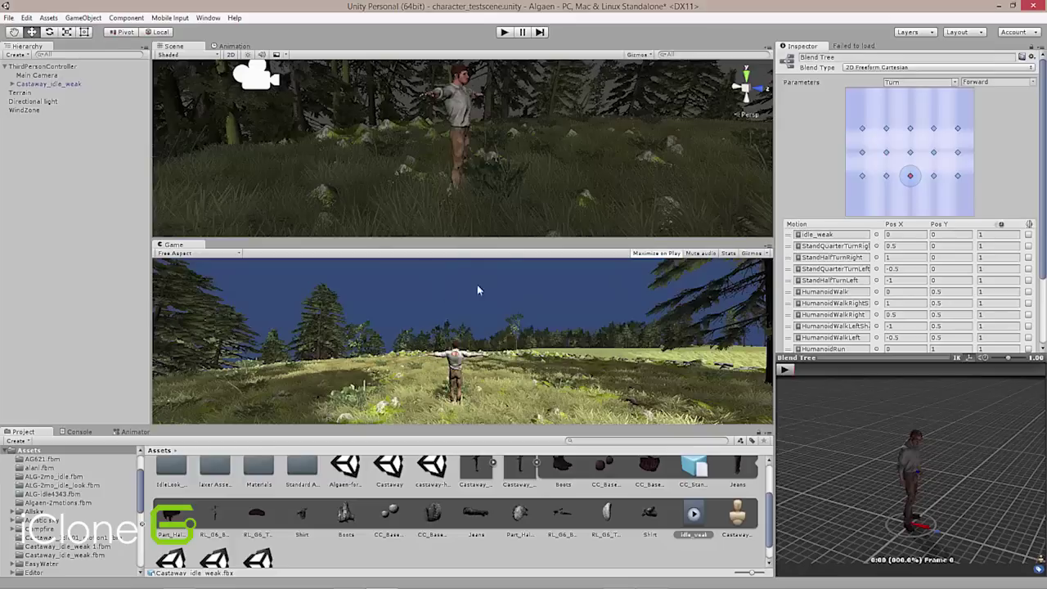
Step: Start Play mode and run the Castaway forward through the meadow, steering left and right
click(504, 32)
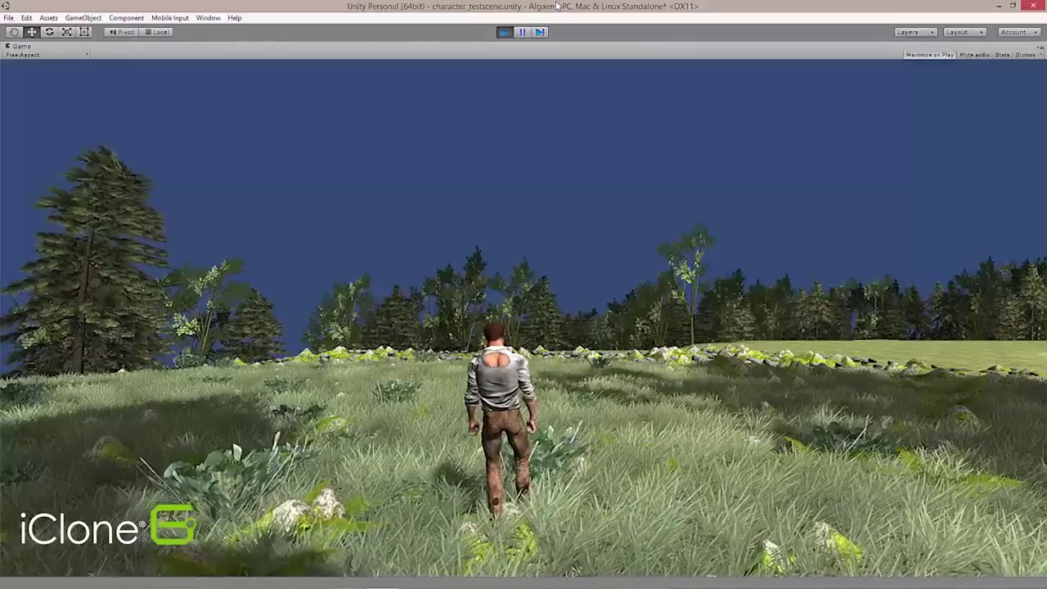
key(w)
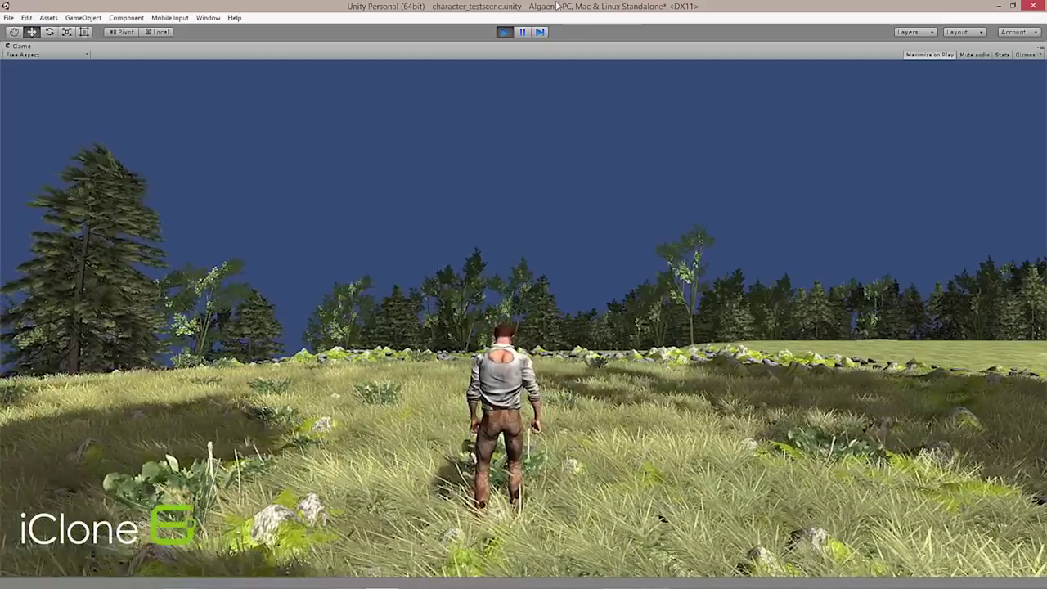
key(w)
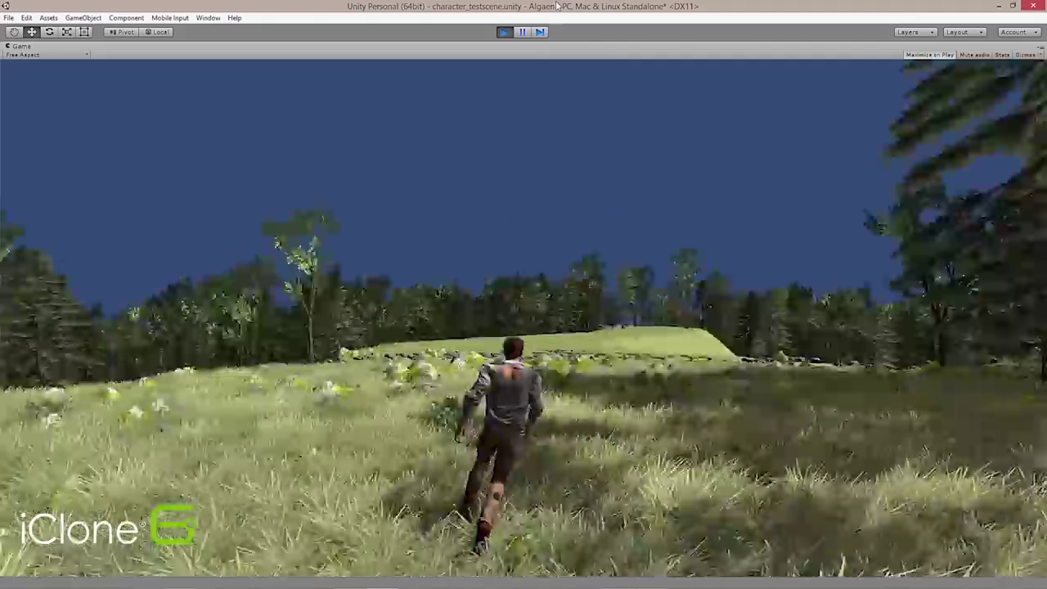
key(d)
key(a)
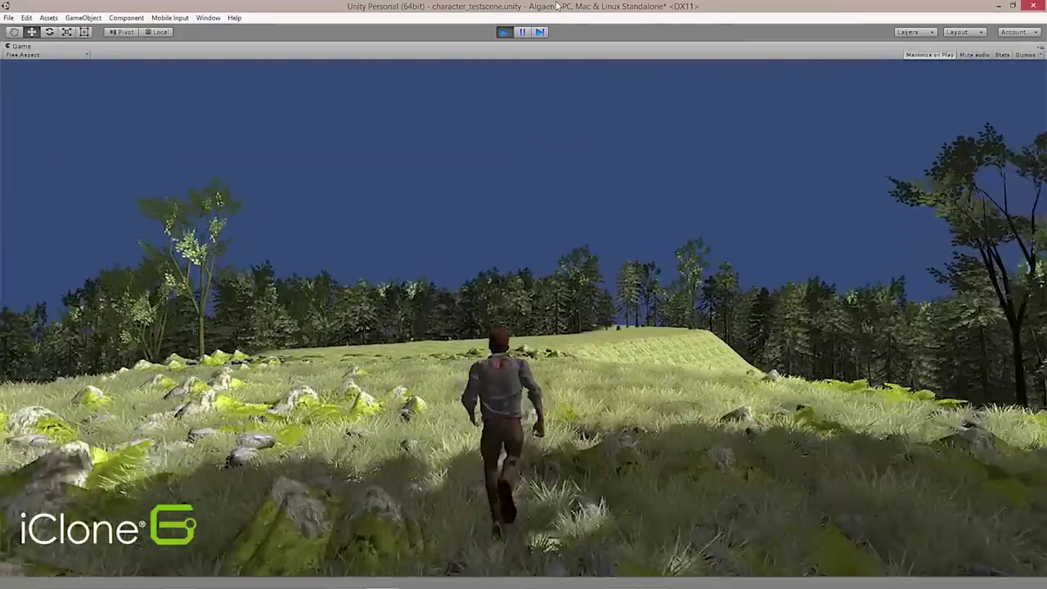
key(w)
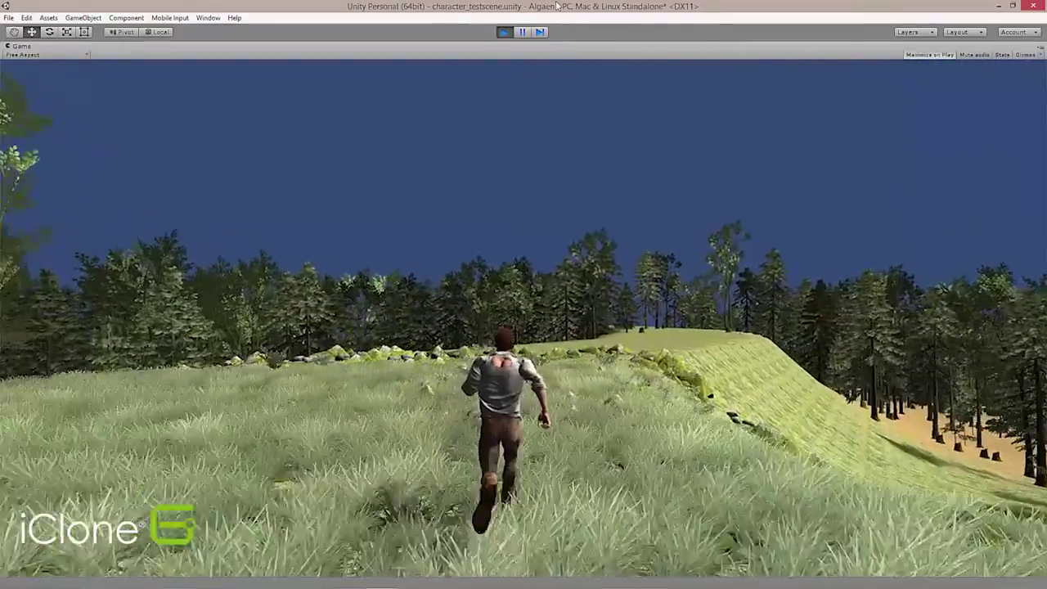
key(w)
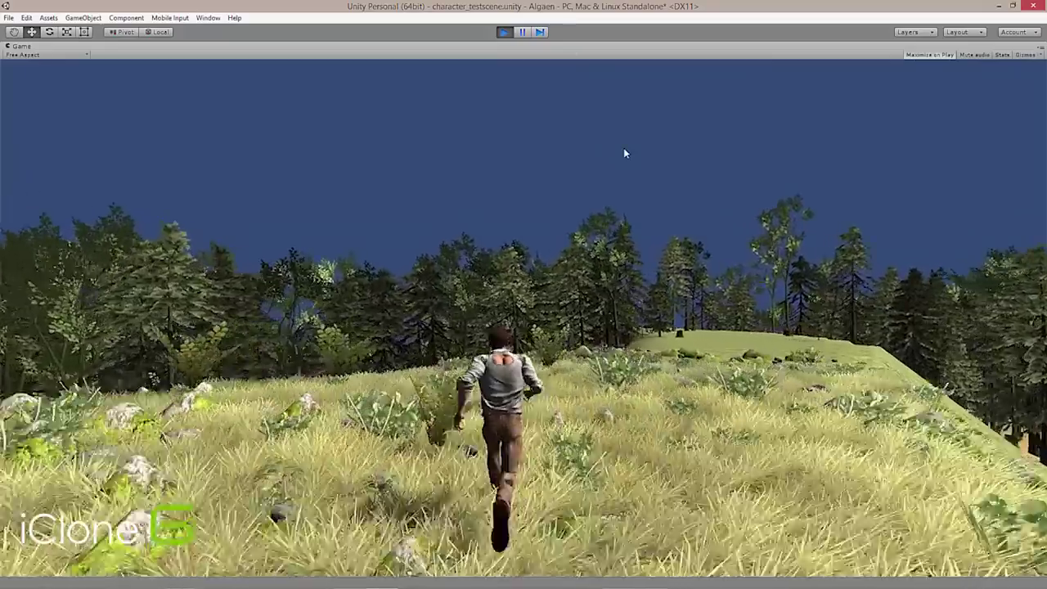
key(w)
key(a)
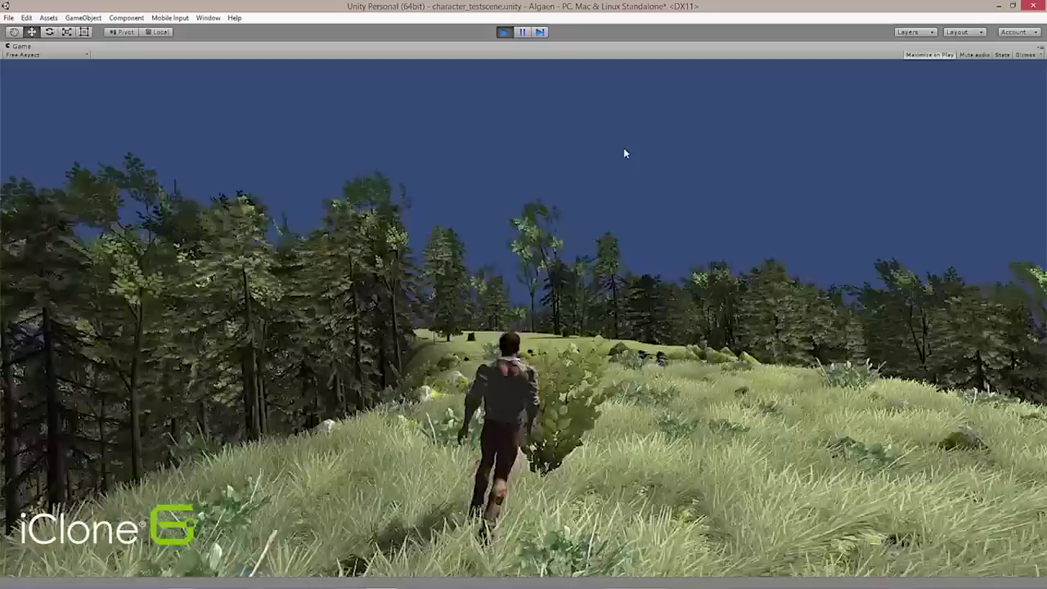
key(w)
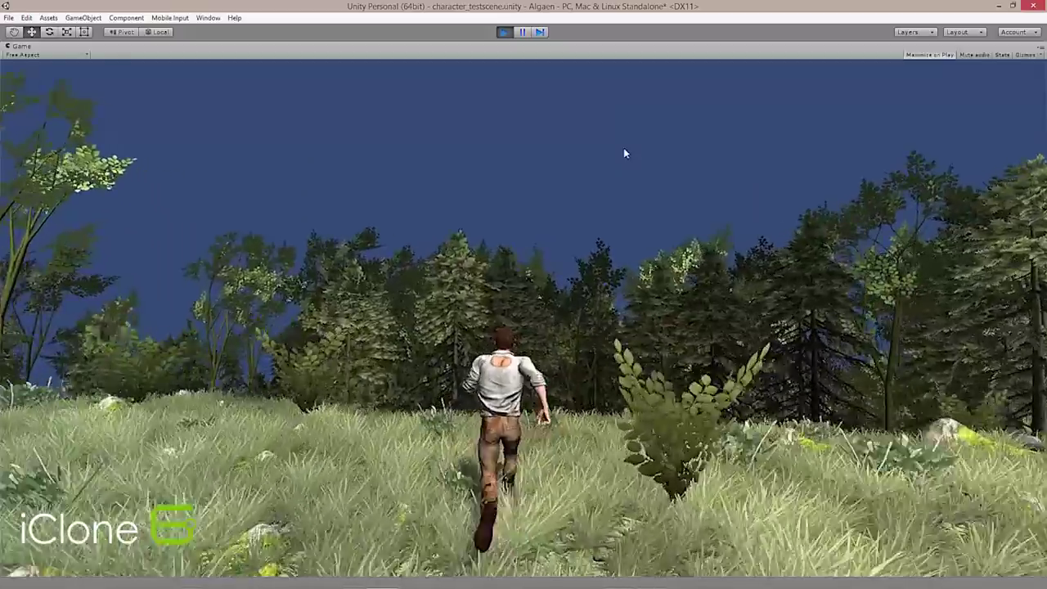
Step: Crouch the Castaway in the grass, turn right, then stand and run toward the trees
key(c)
key(c)
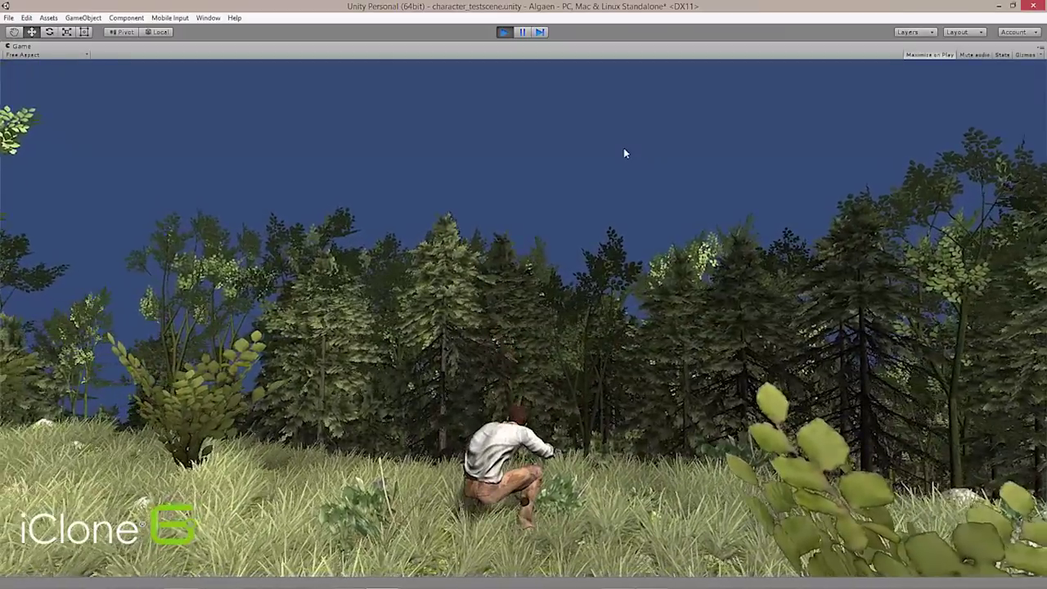
key(d)
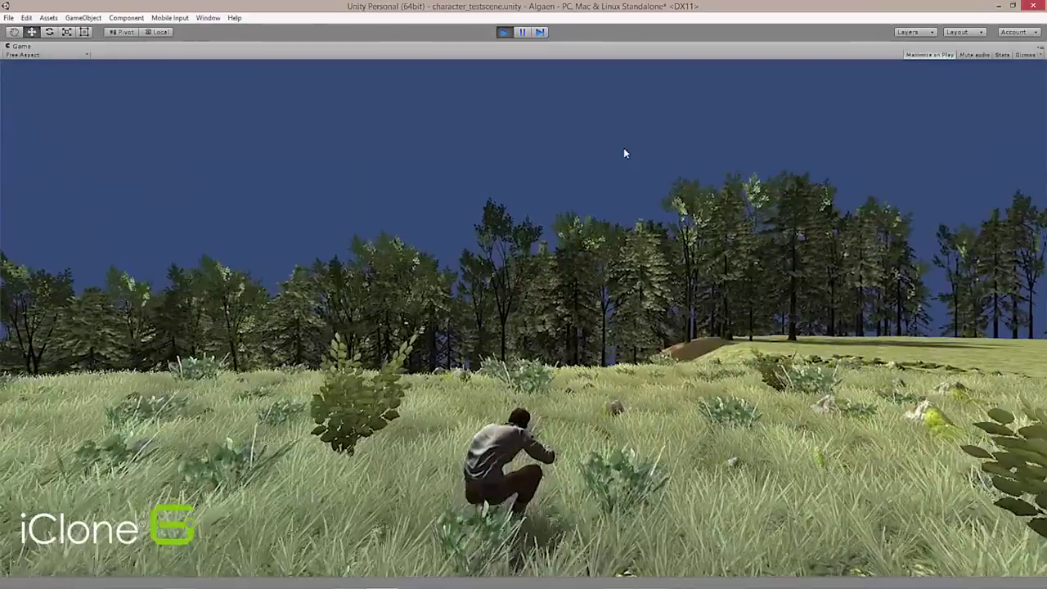
key(w)
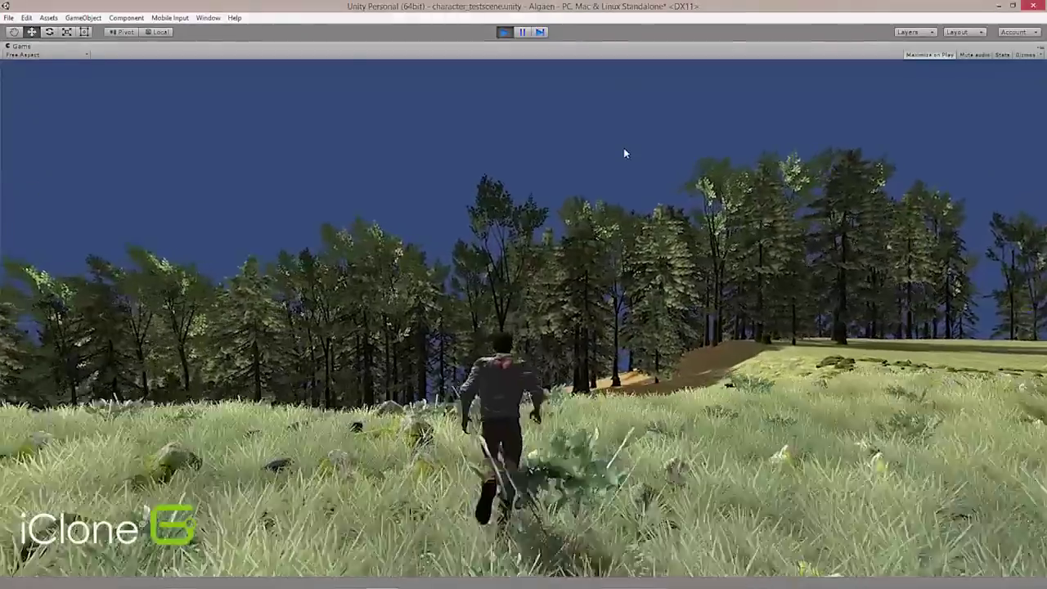
key(w)
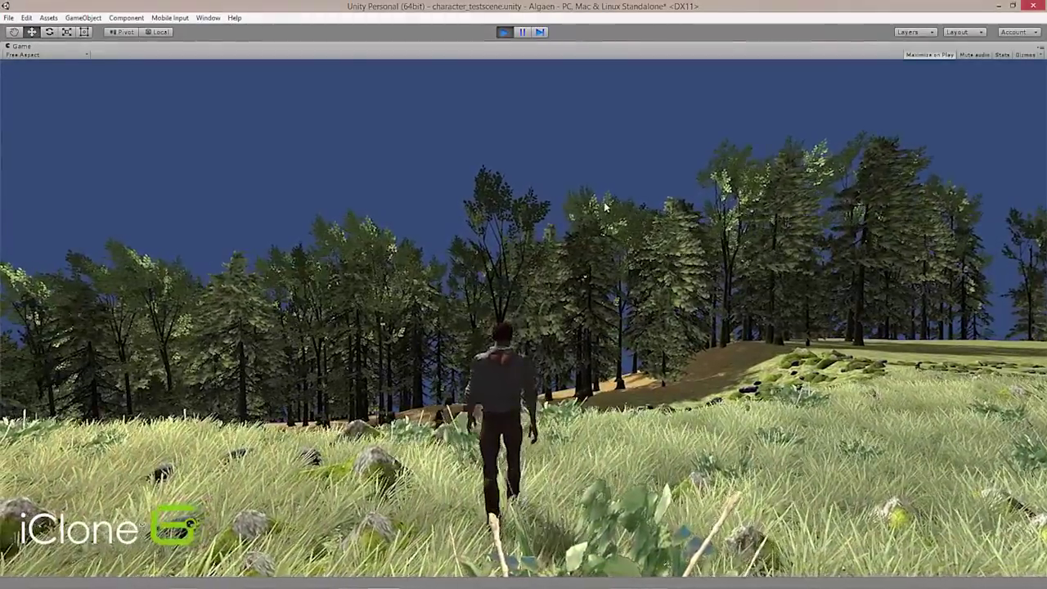